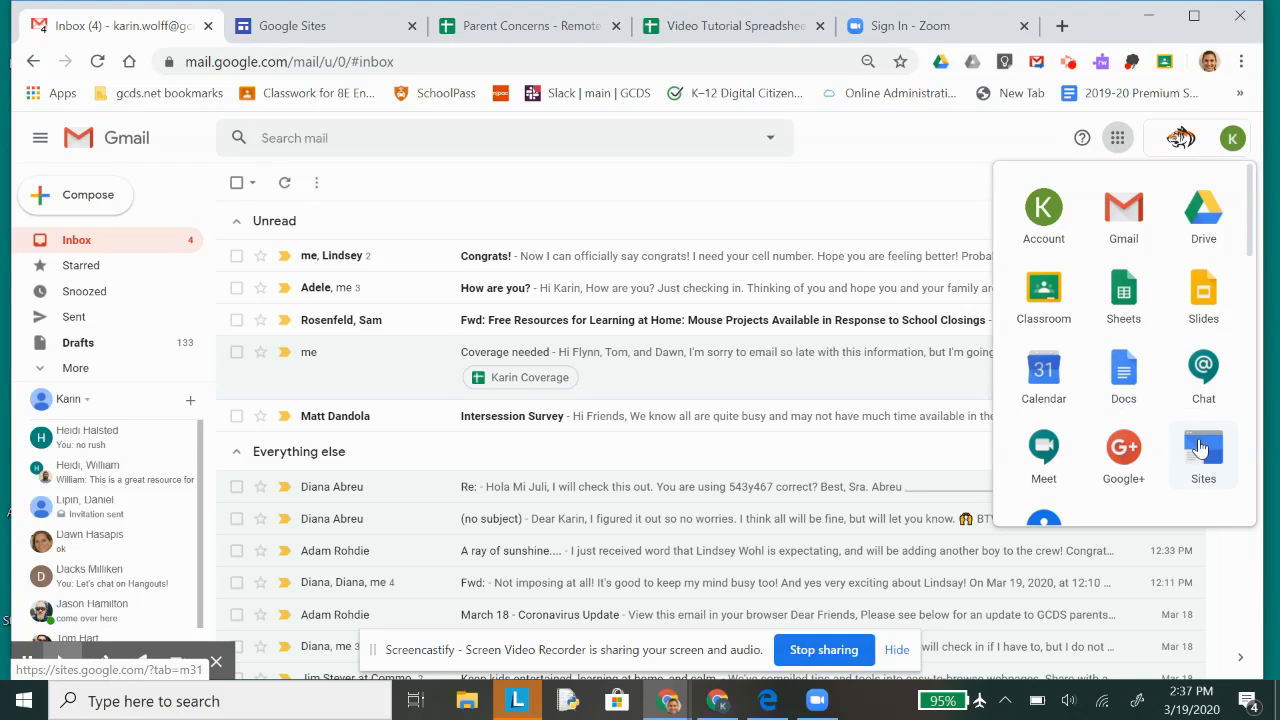
Step: Switch to Google Sites and create a new blank site in the new version
left_click(1201, 450)
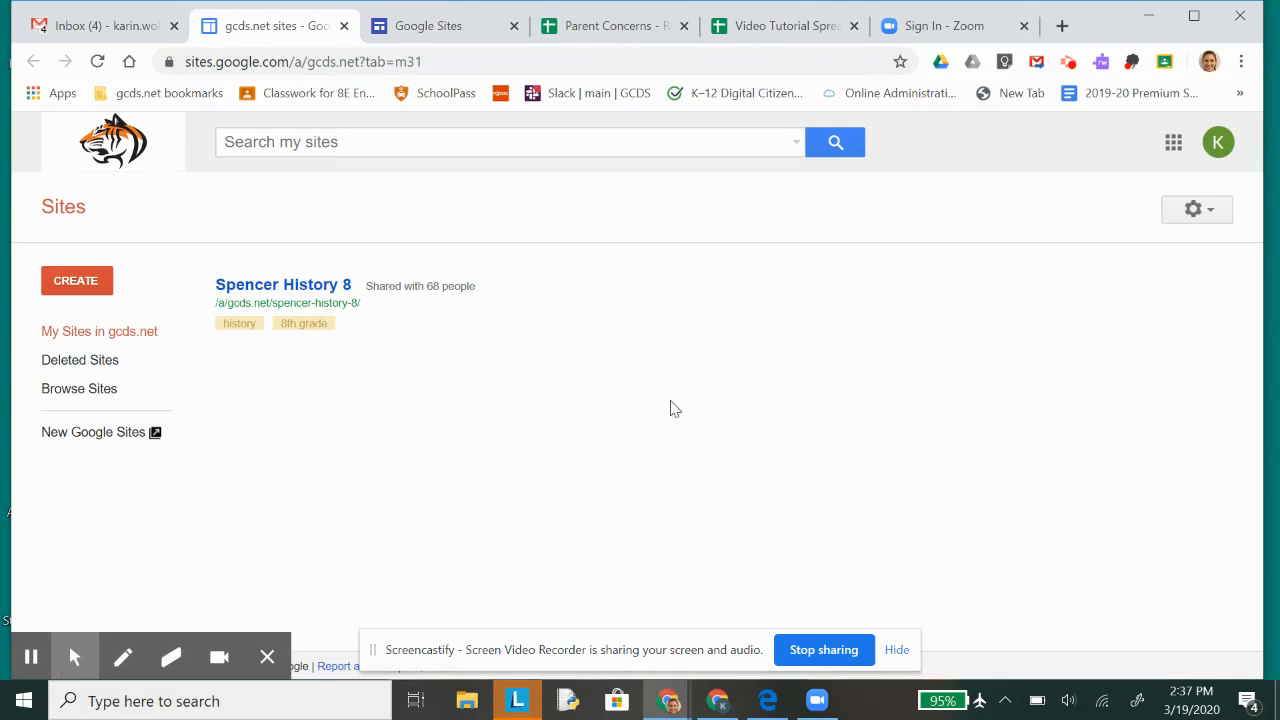
left_click(117, 440)
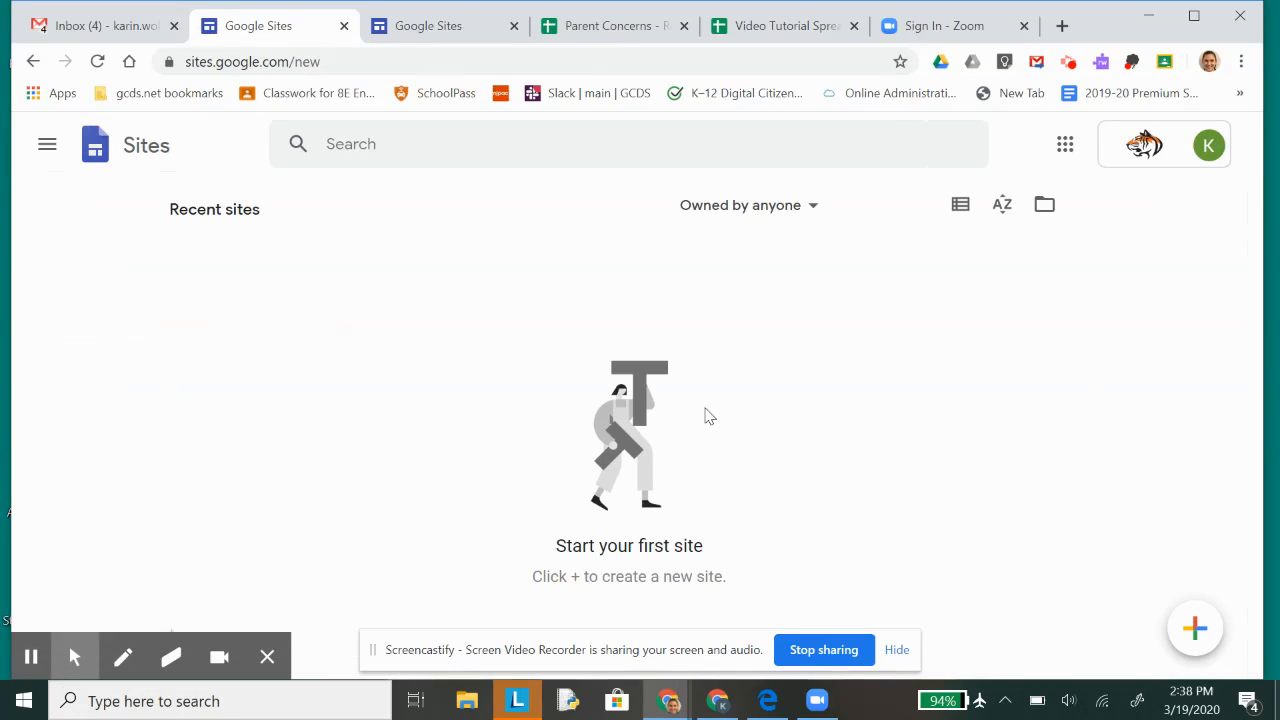
left_click(1196, 630)
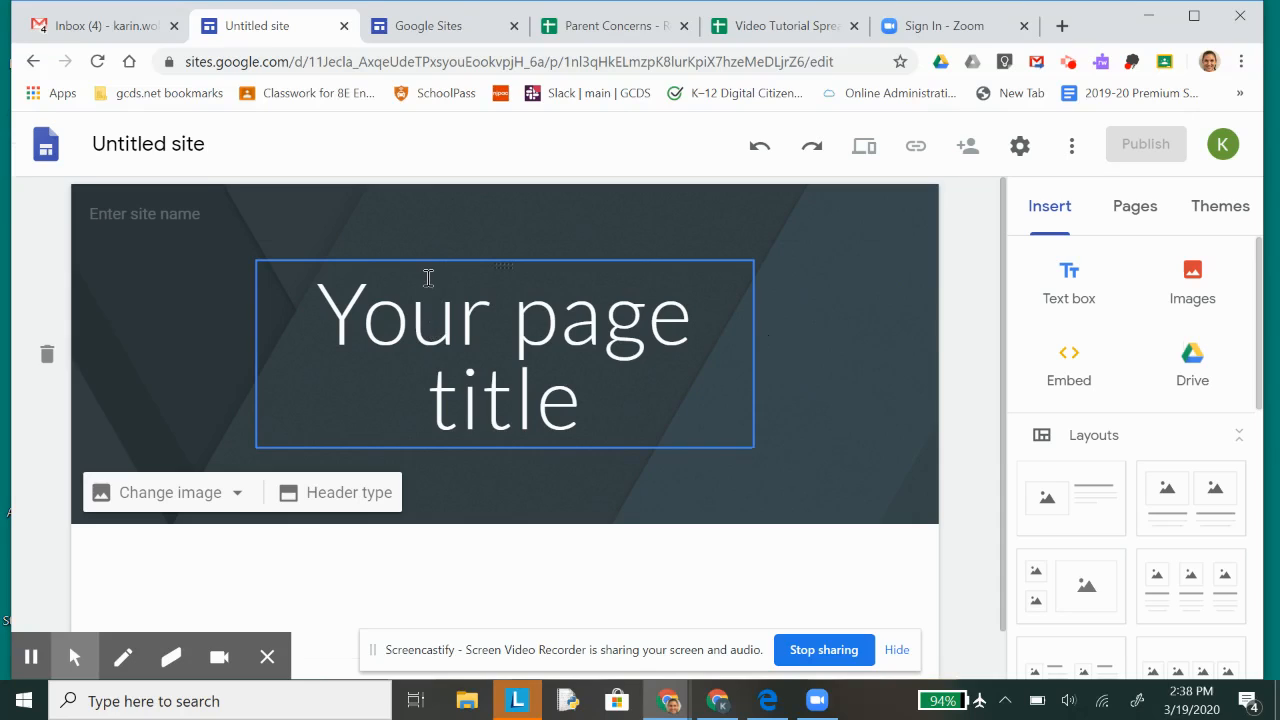
Step: Replace the page title placeholder with the teacher's name in possessive form followed by "Class", and dismiss the site settings tip
left_click(433, 347)
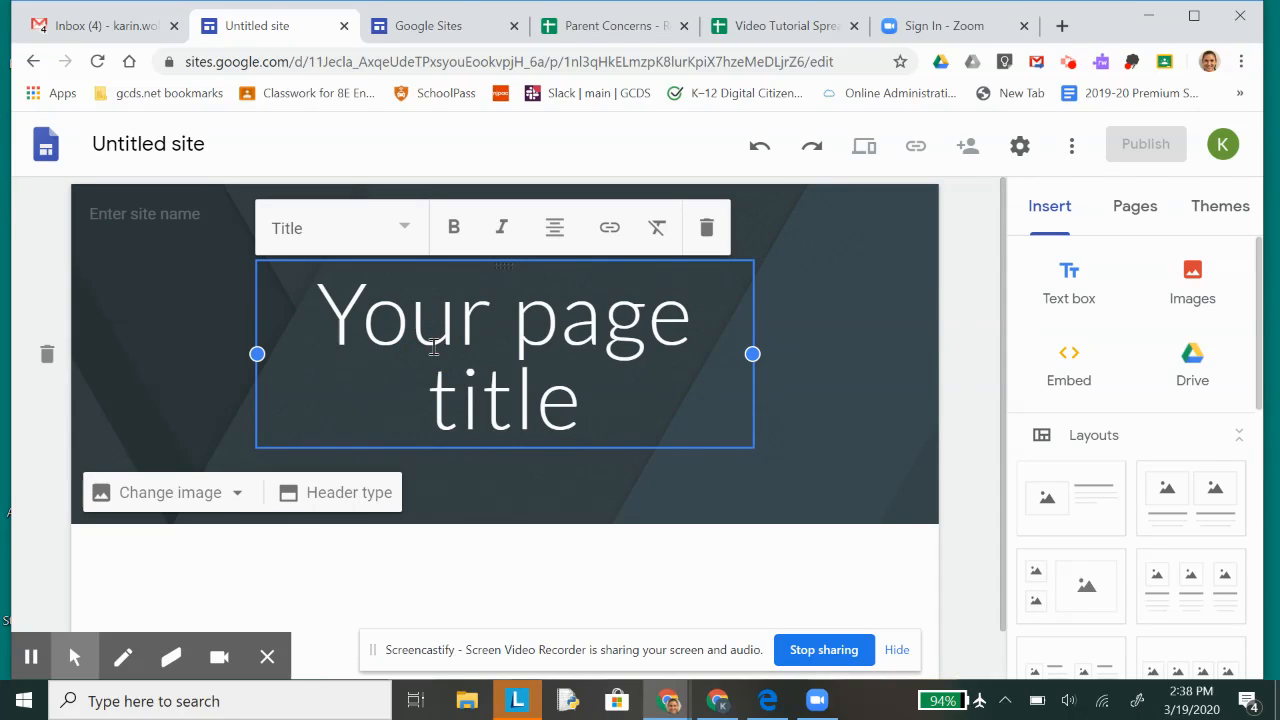
left_click(435, 335)
triple_click(428, 310)
type("Mrs.")
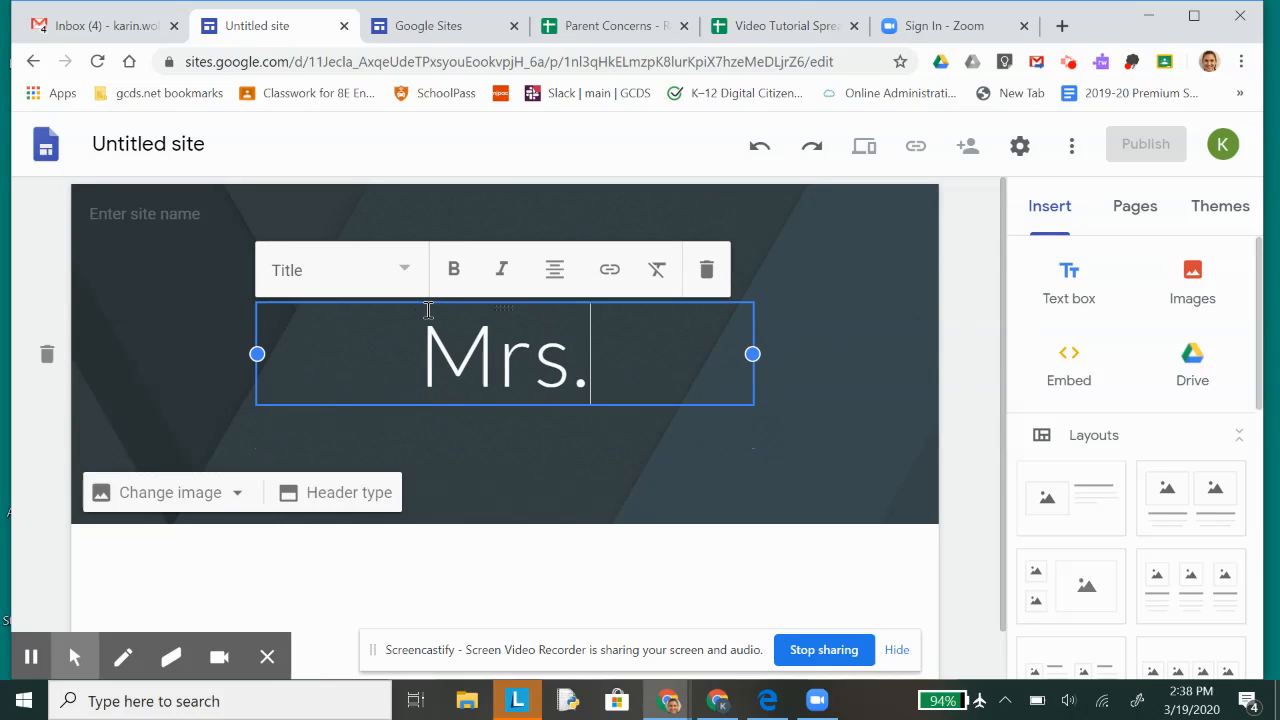
type(" Wolff's Class")
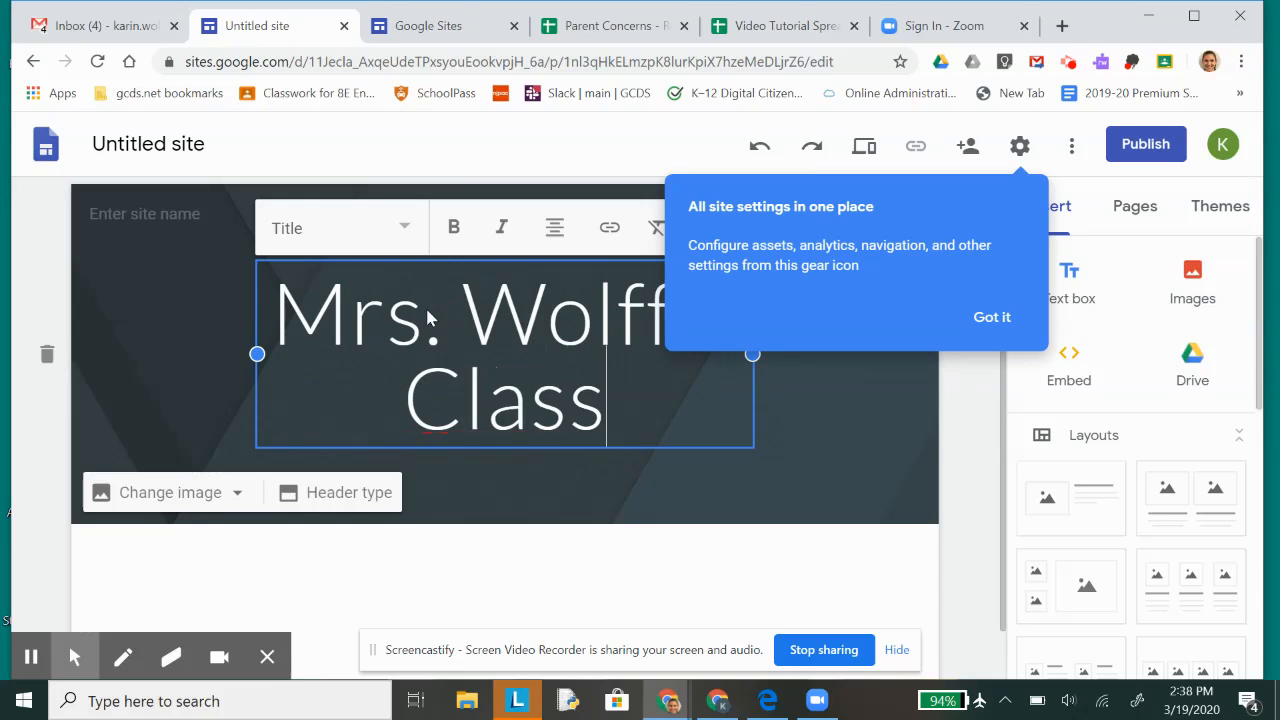
left_click(990, 316)
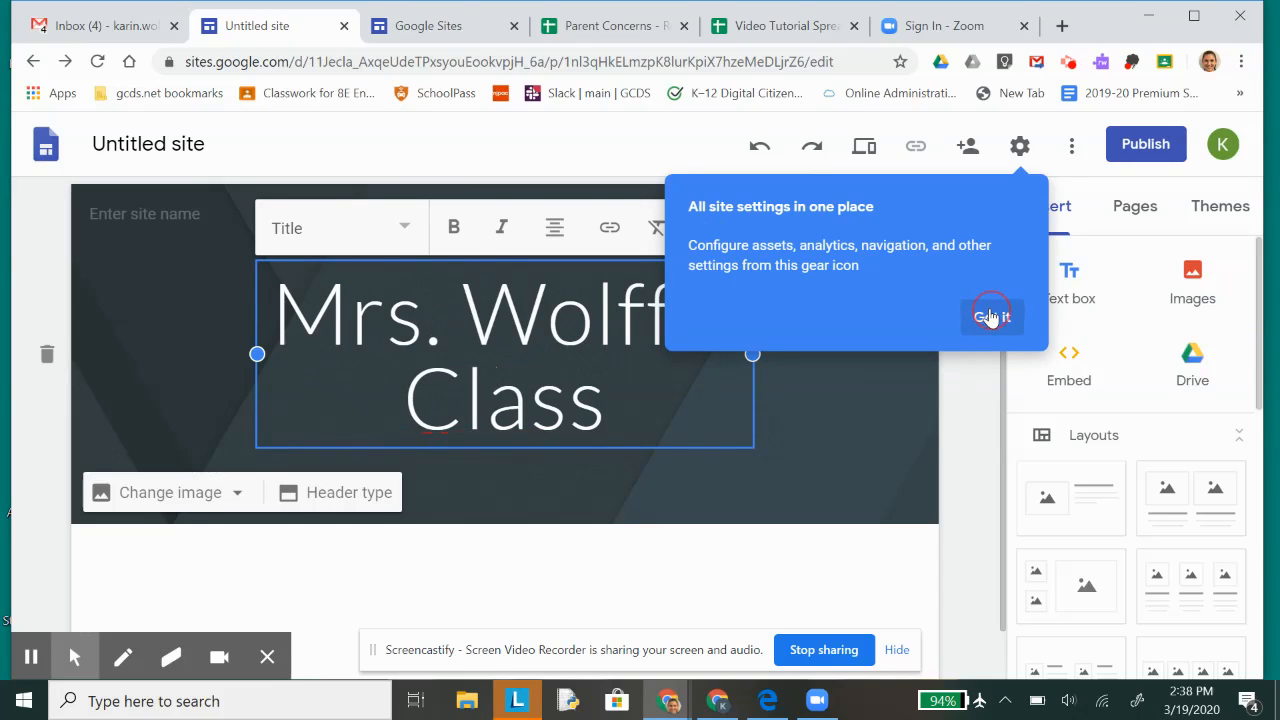
Step: Set the page title's text style to Heading and try to make it bold
left_click(406, 229)
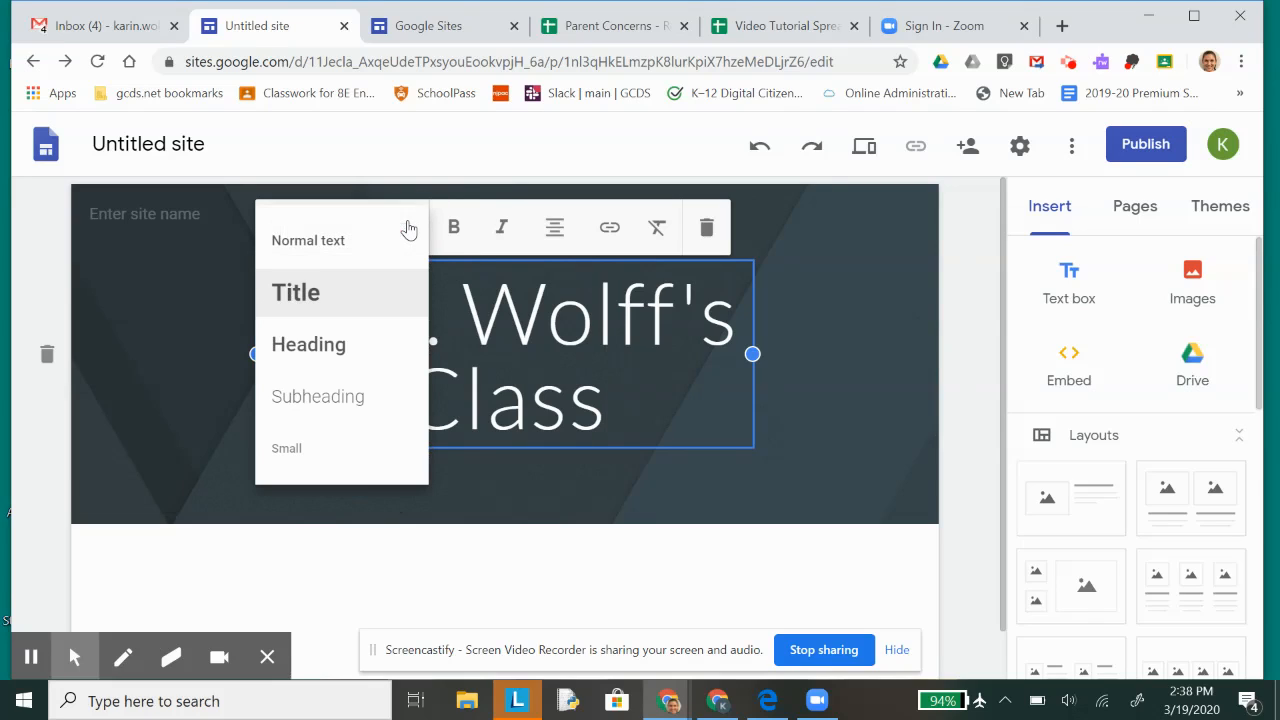
left_click(343, 350)
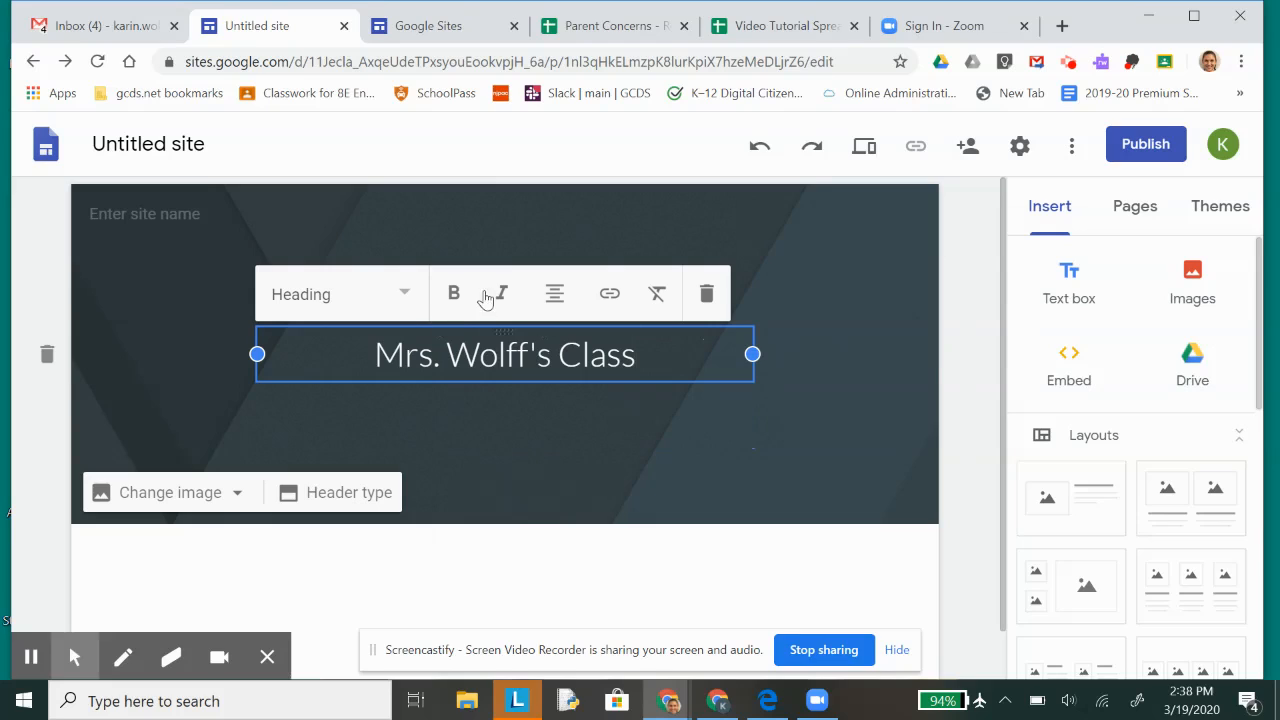
left_click(453, 294)
left_click(530, 440)
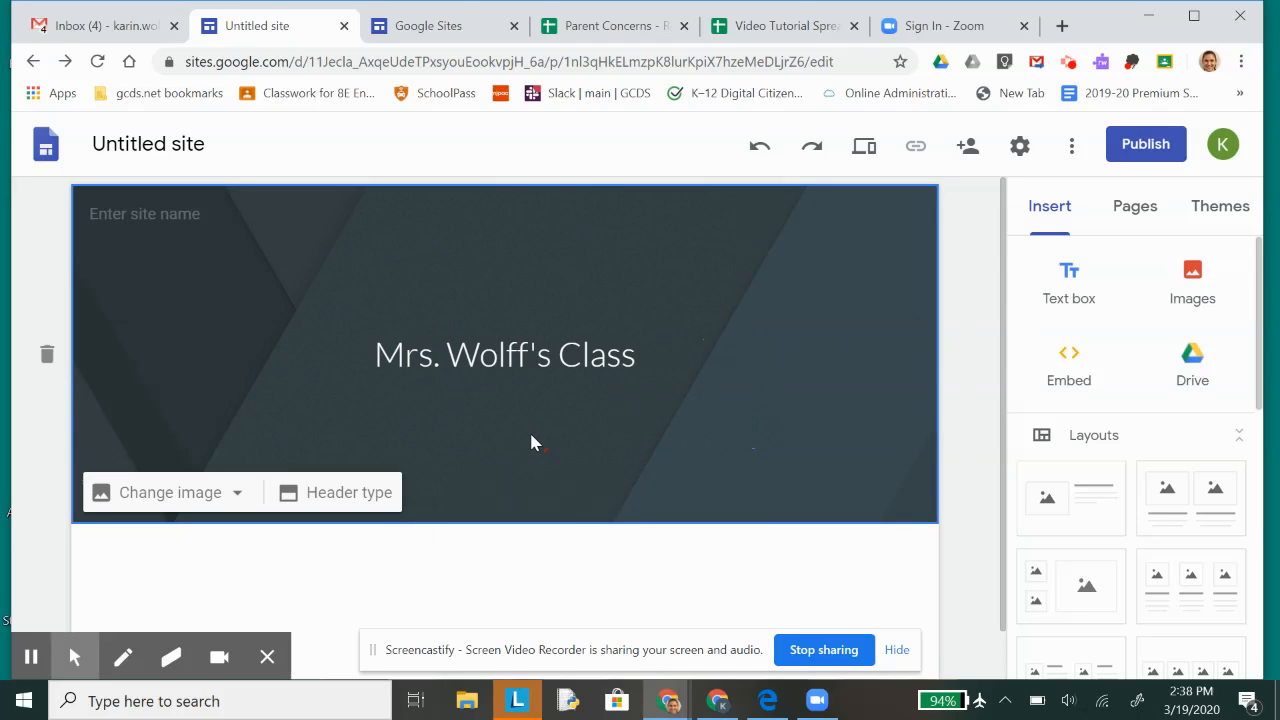
Step: Rename the untitled site document with the teacher's name in possessive form followed by "Homepage"
left_click(201, 144)
type("Mrs. Wo")
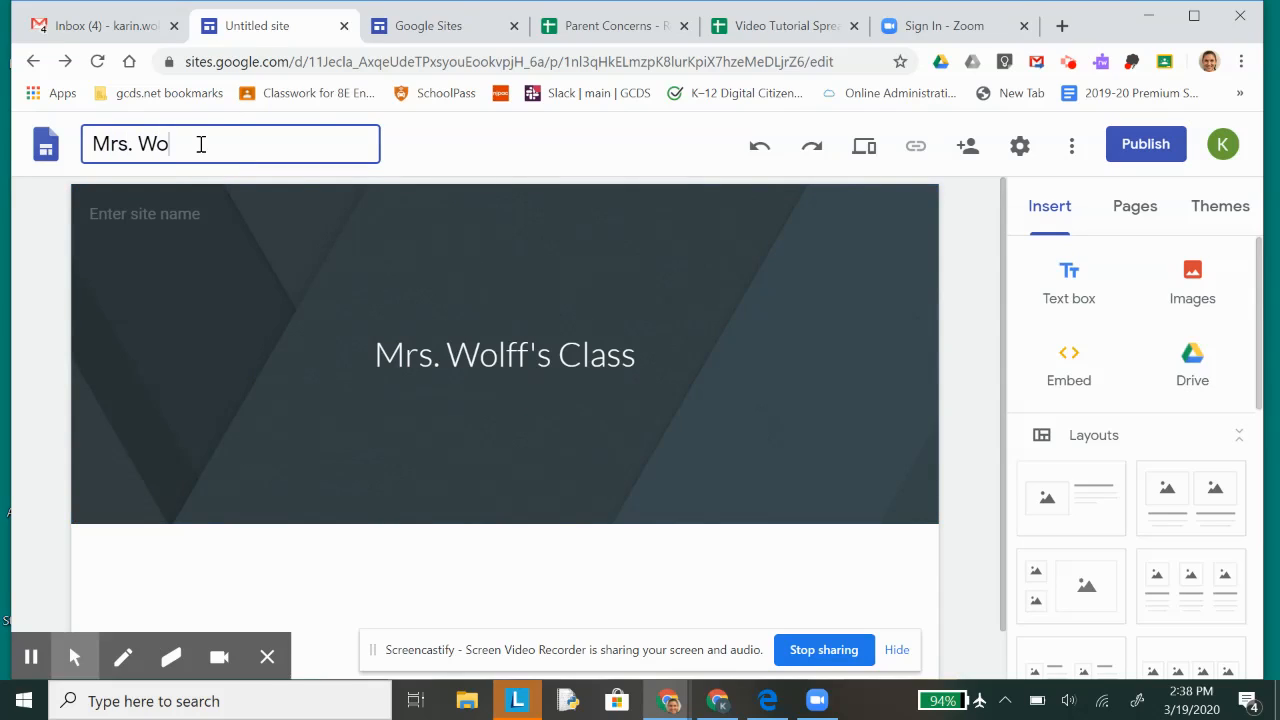
type("lff's Homepage")
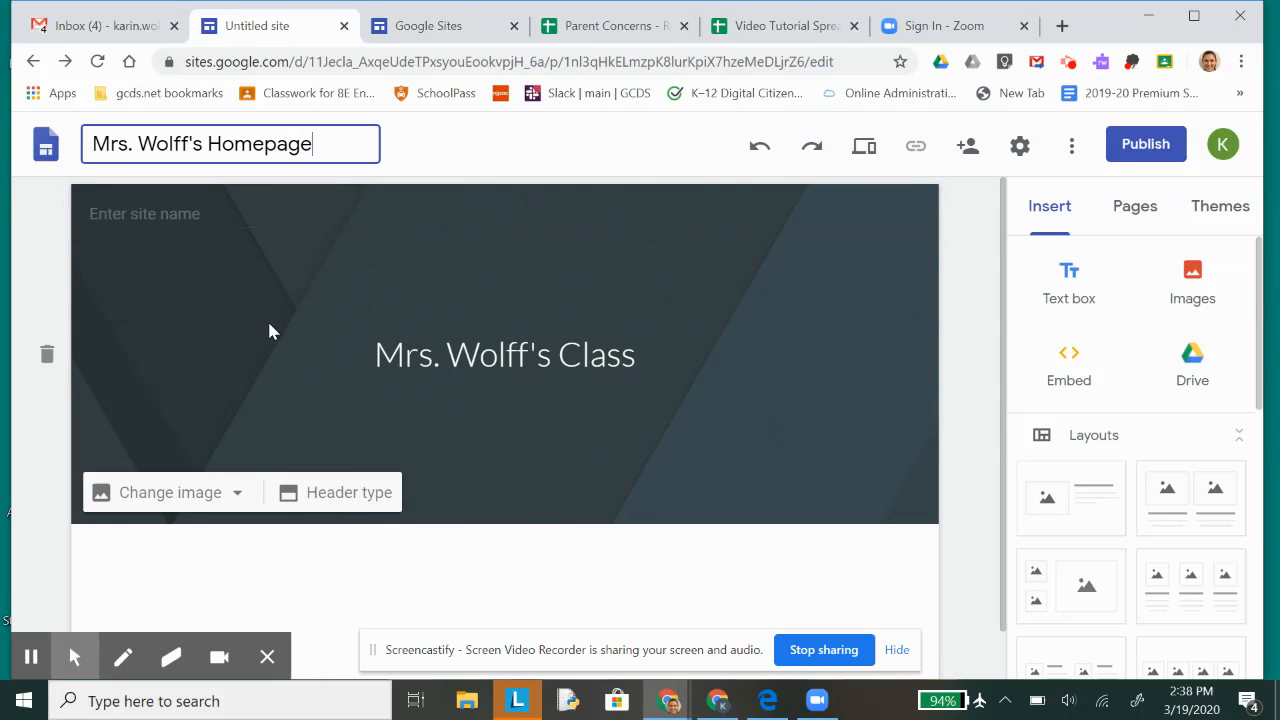
Step: Replace the header background with IMG_5698.jpg from the Robotics Photos 2019-2020 folder in Google Drive
left_click(242, 501)
scroll(212, 524, "down", 1)
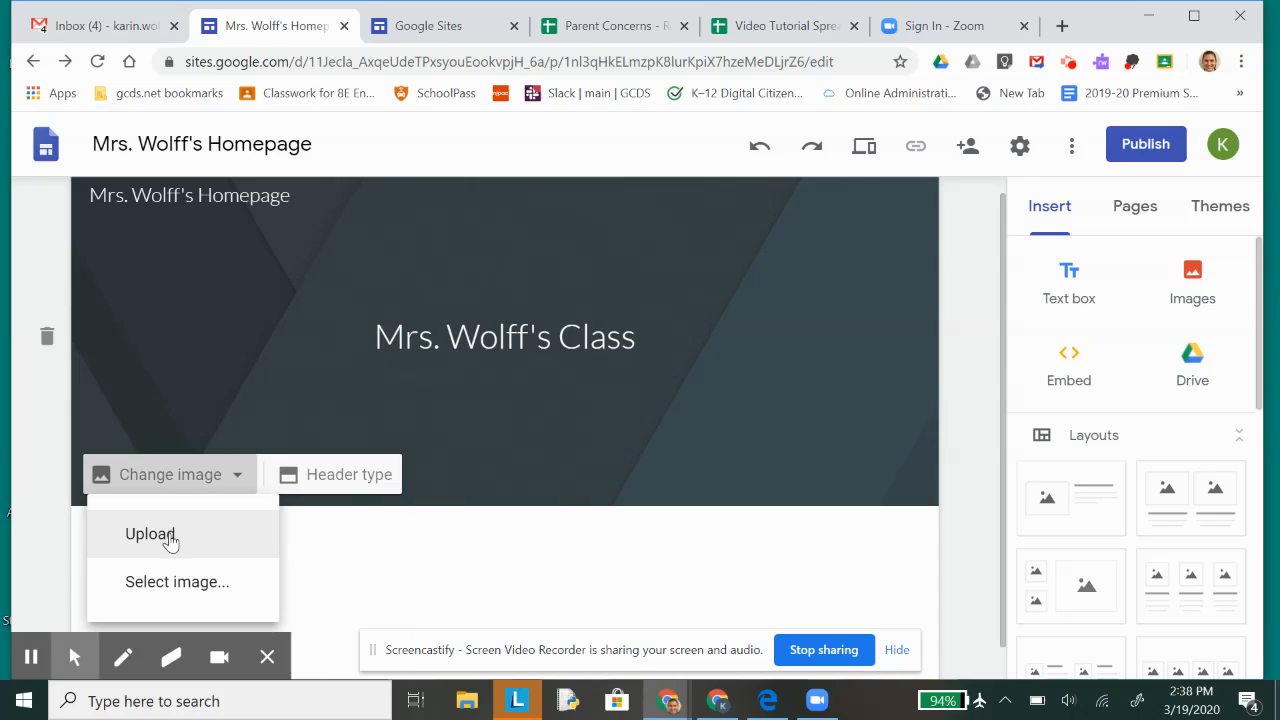
left_click(165, 588)
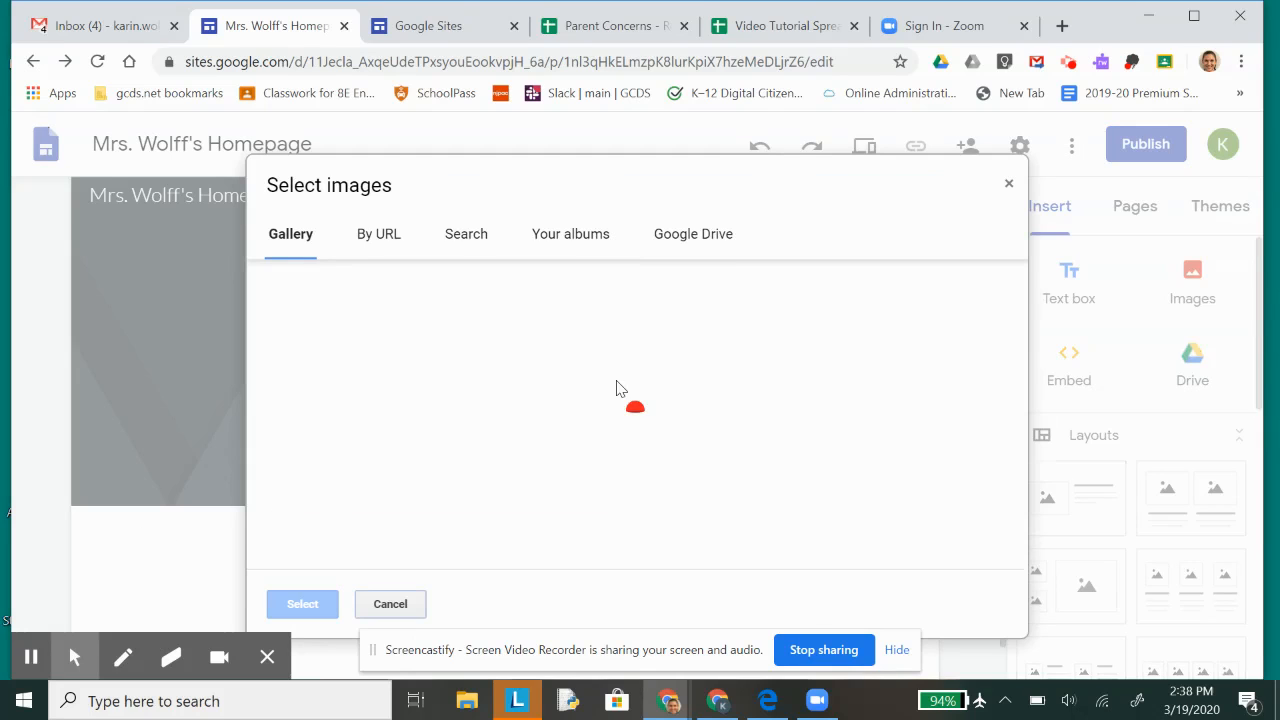
scroll(437, 397, "down", 3)
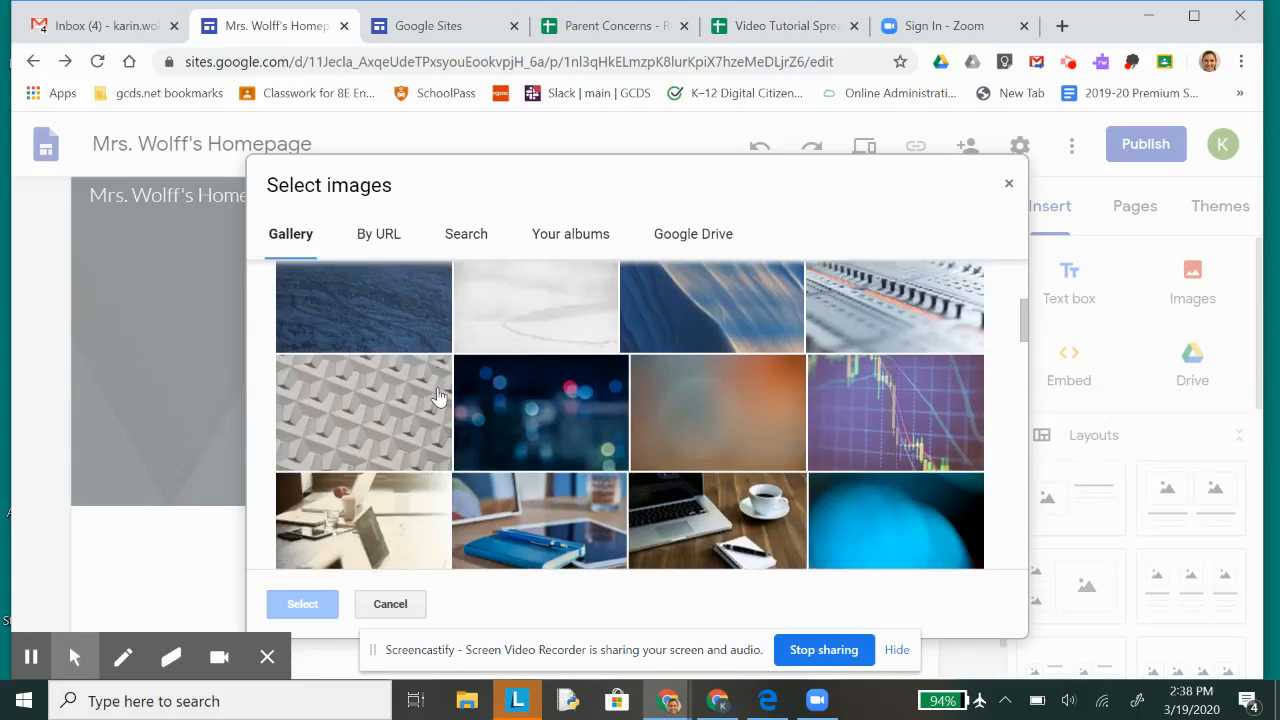
scroll(437, 397, "up", 2)
left_click(382, 238)
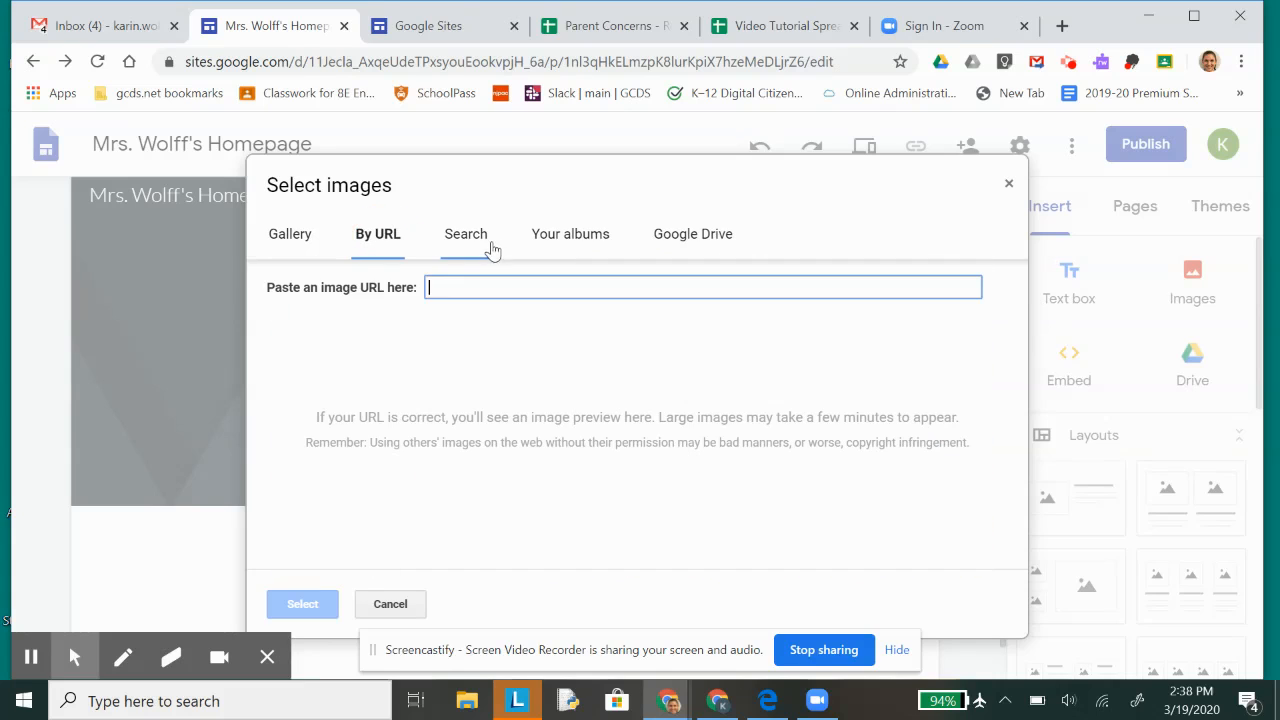
left_click(477, 246)
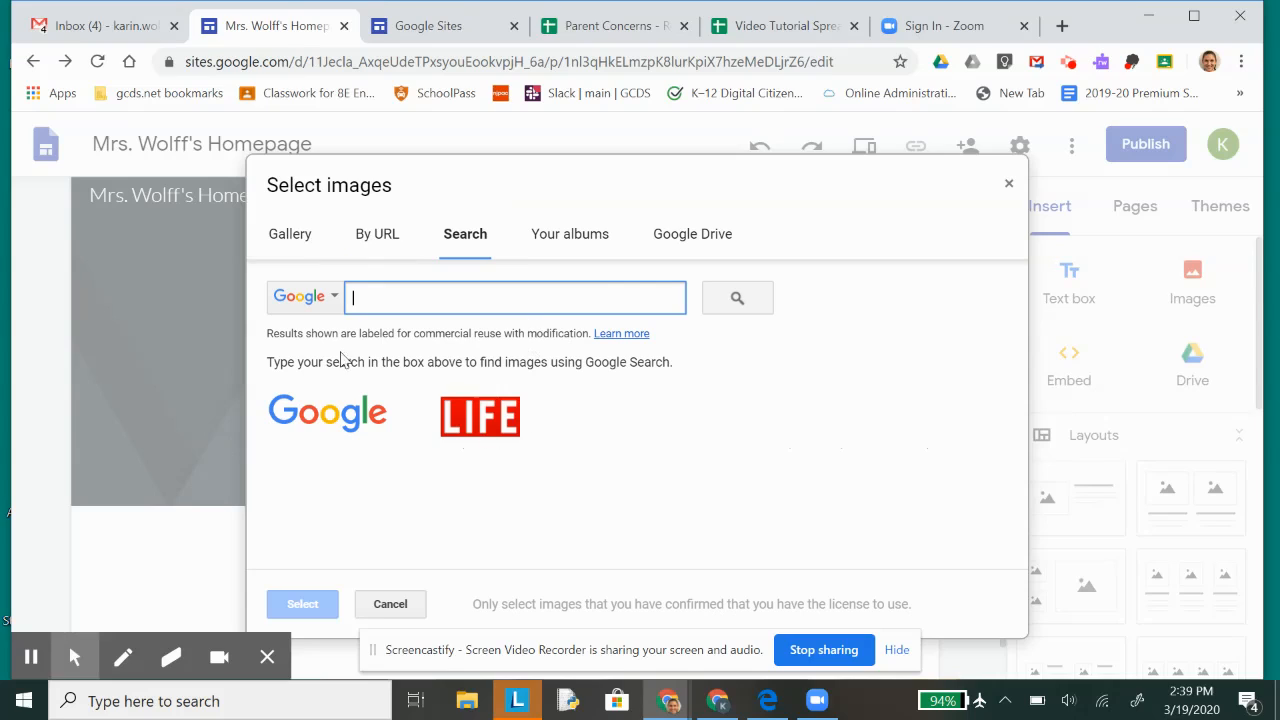
left_click(727, 238)
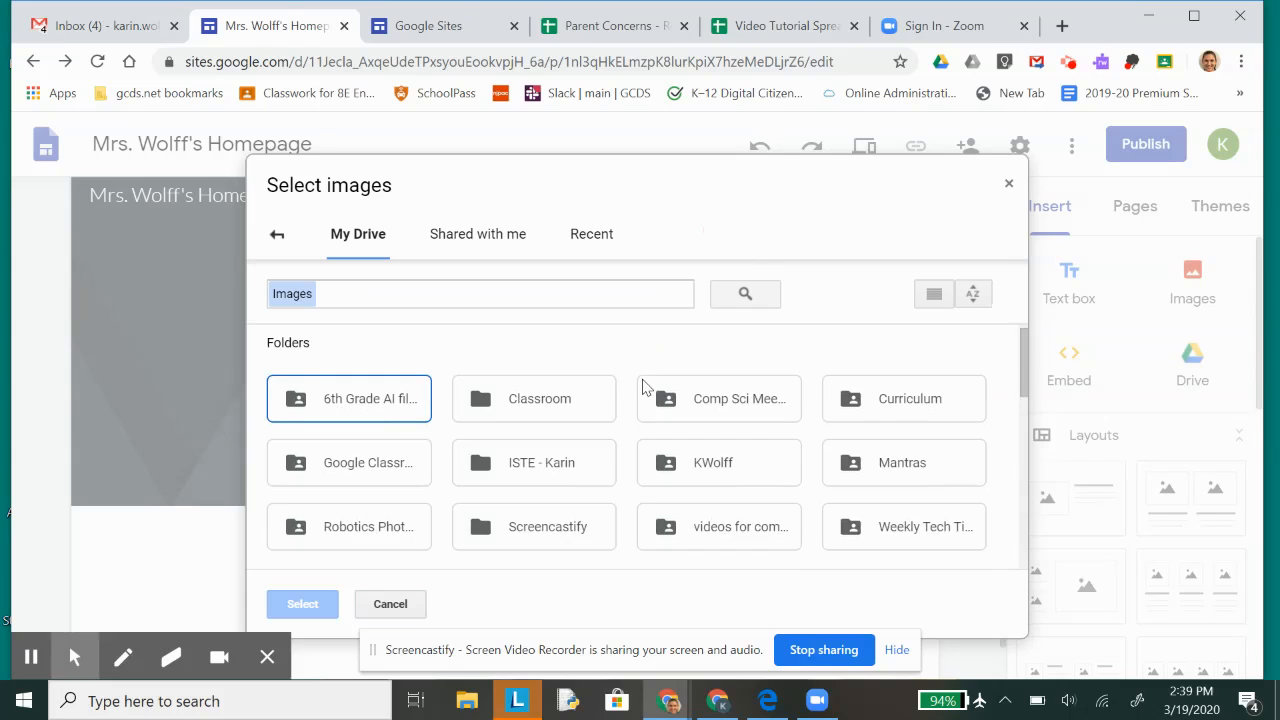
double_click(349, 500)
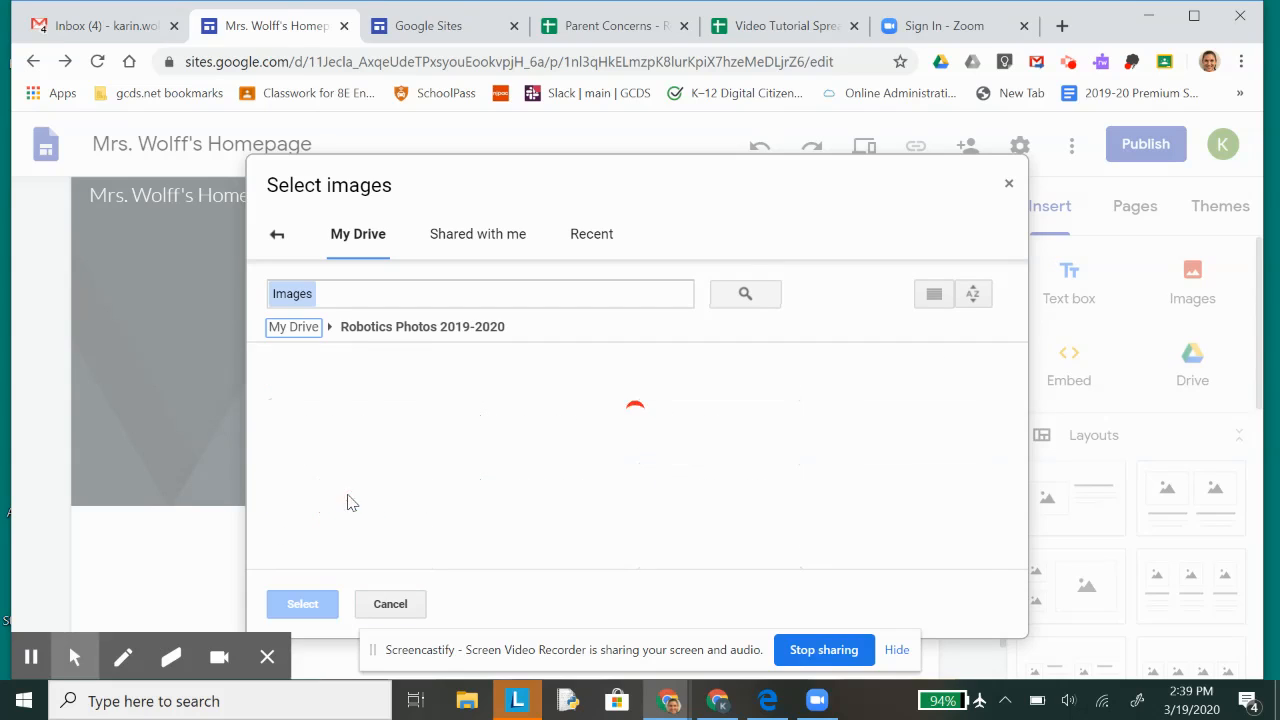
left_click(383, 468)
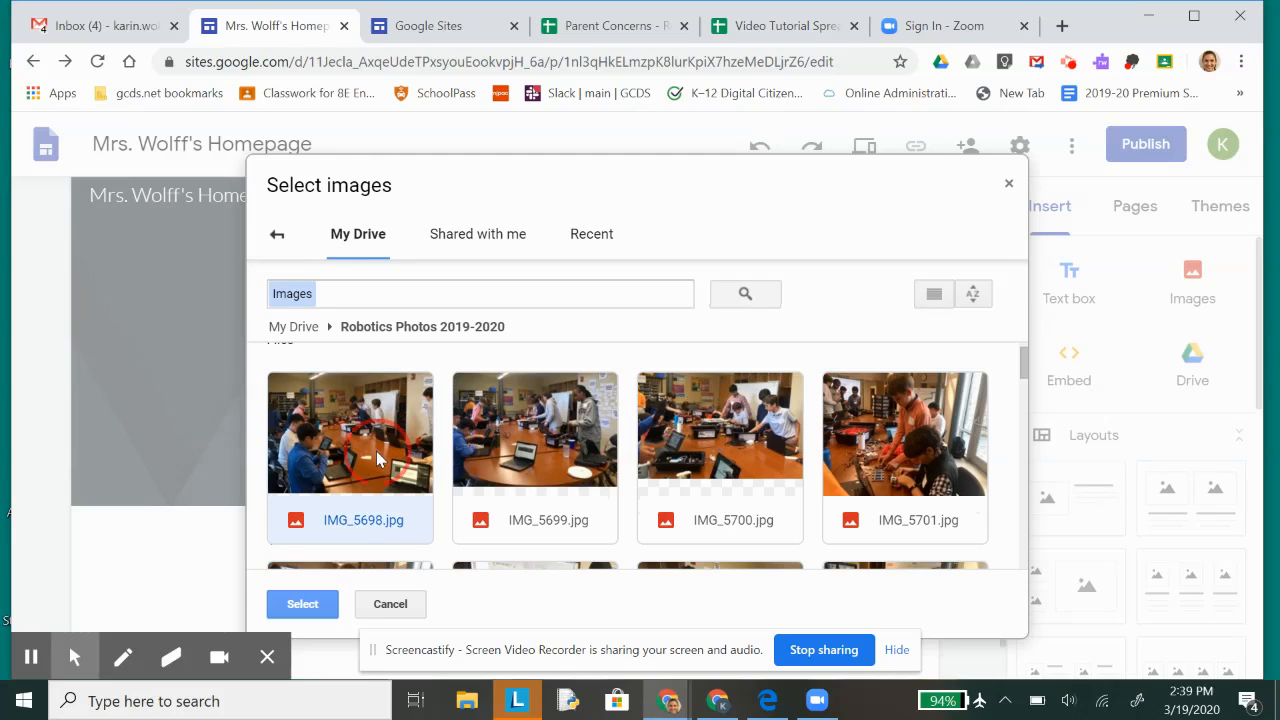
left_click(297, 601)
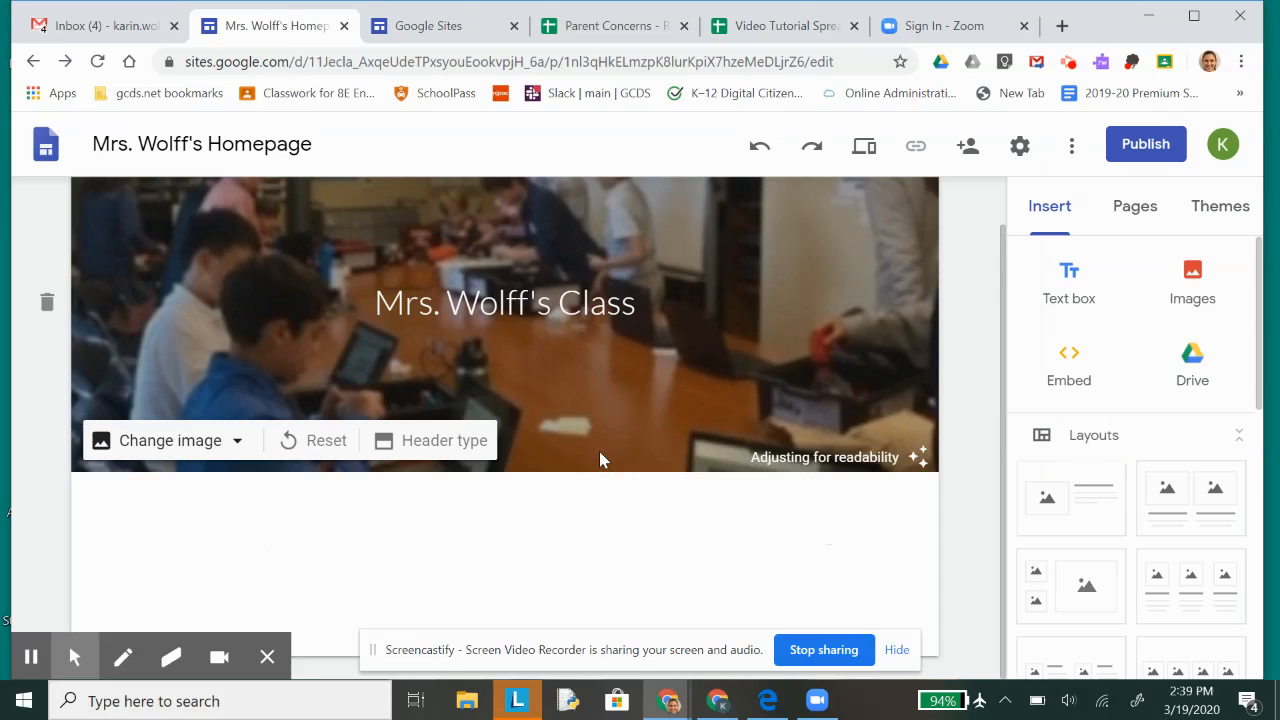
scroll(599, 451, "up", 1)
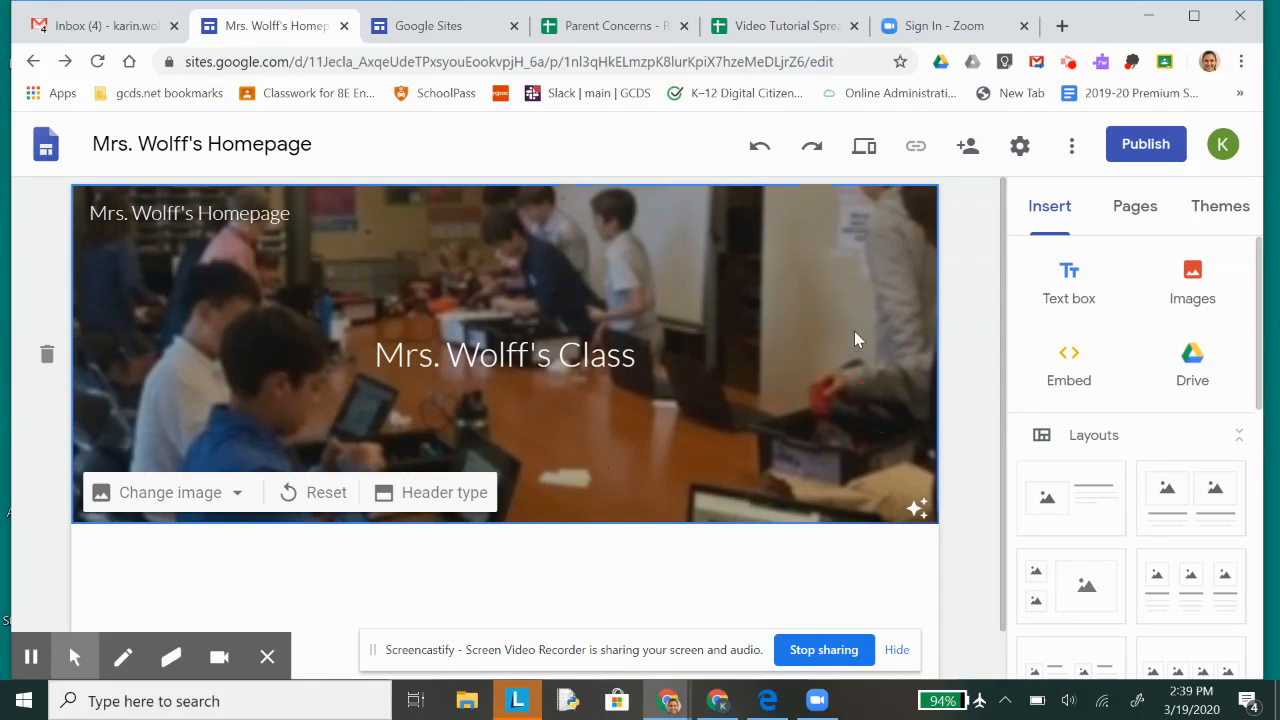
Step: Insert the two-column layout with an image above text in each column beneath the header
scroll(918, 350, "down", 1)
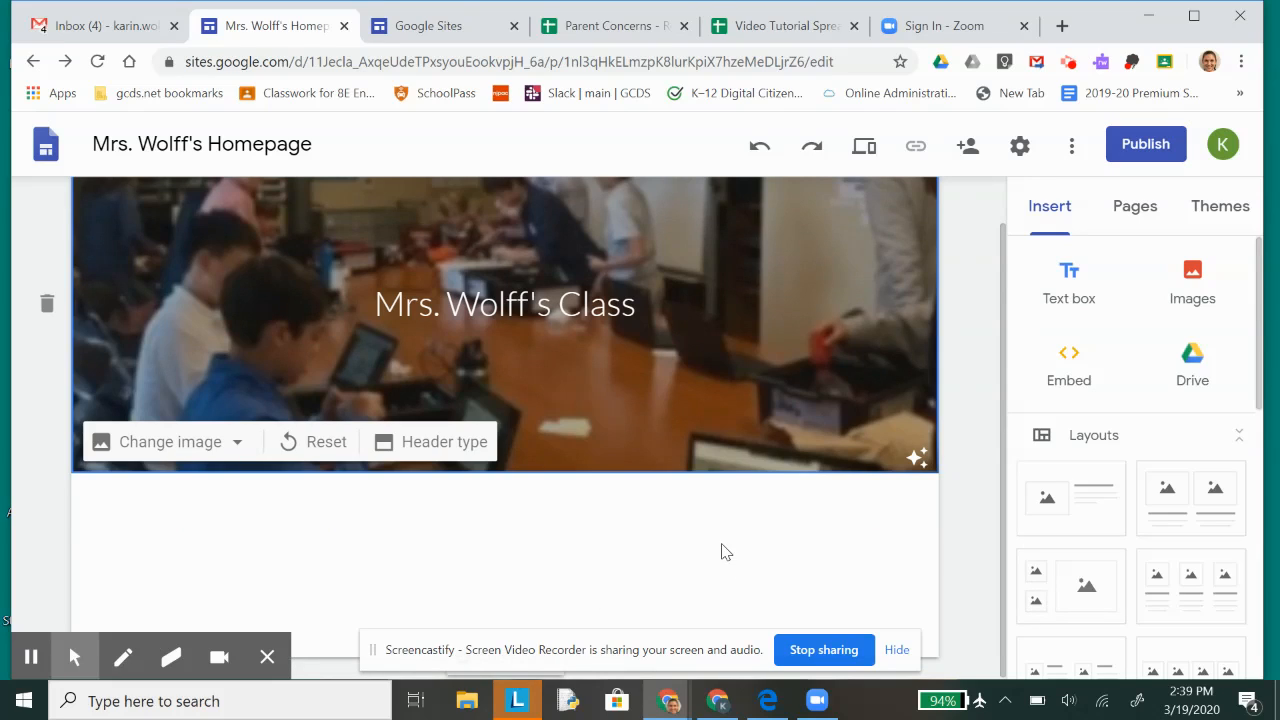
scroll(1130, 558, "down", 1)
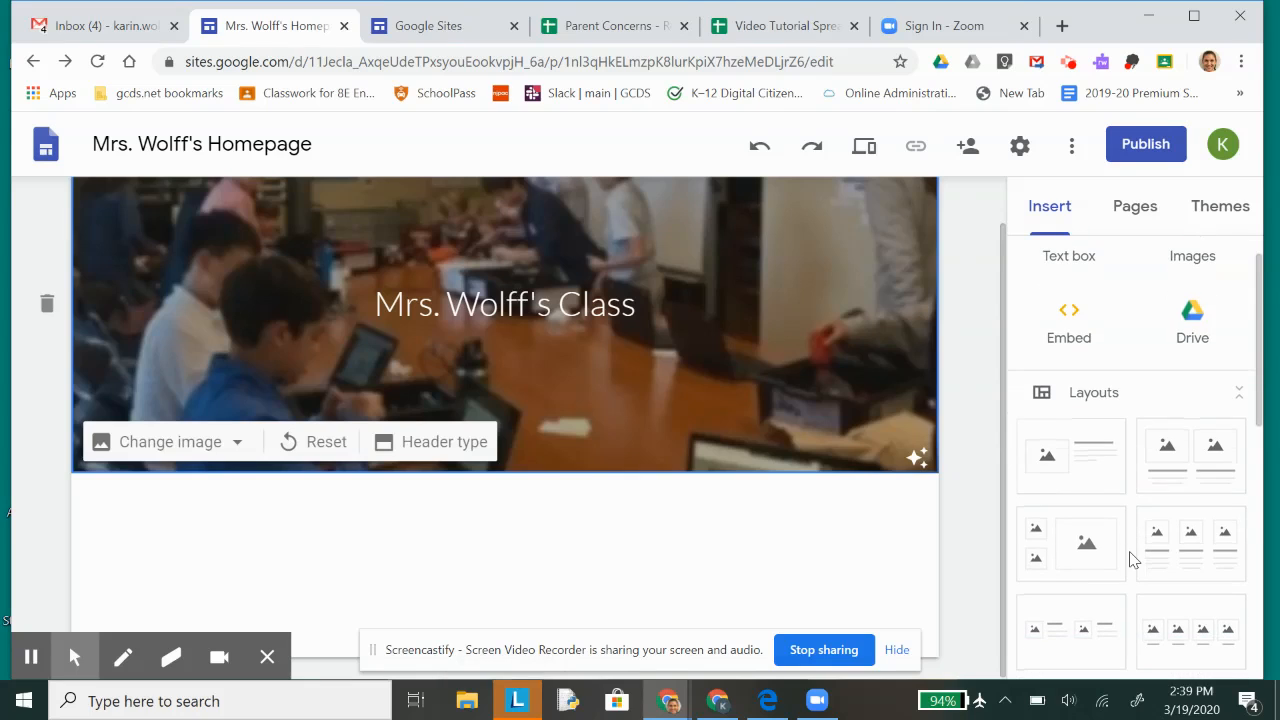
left_click(1178, 460)
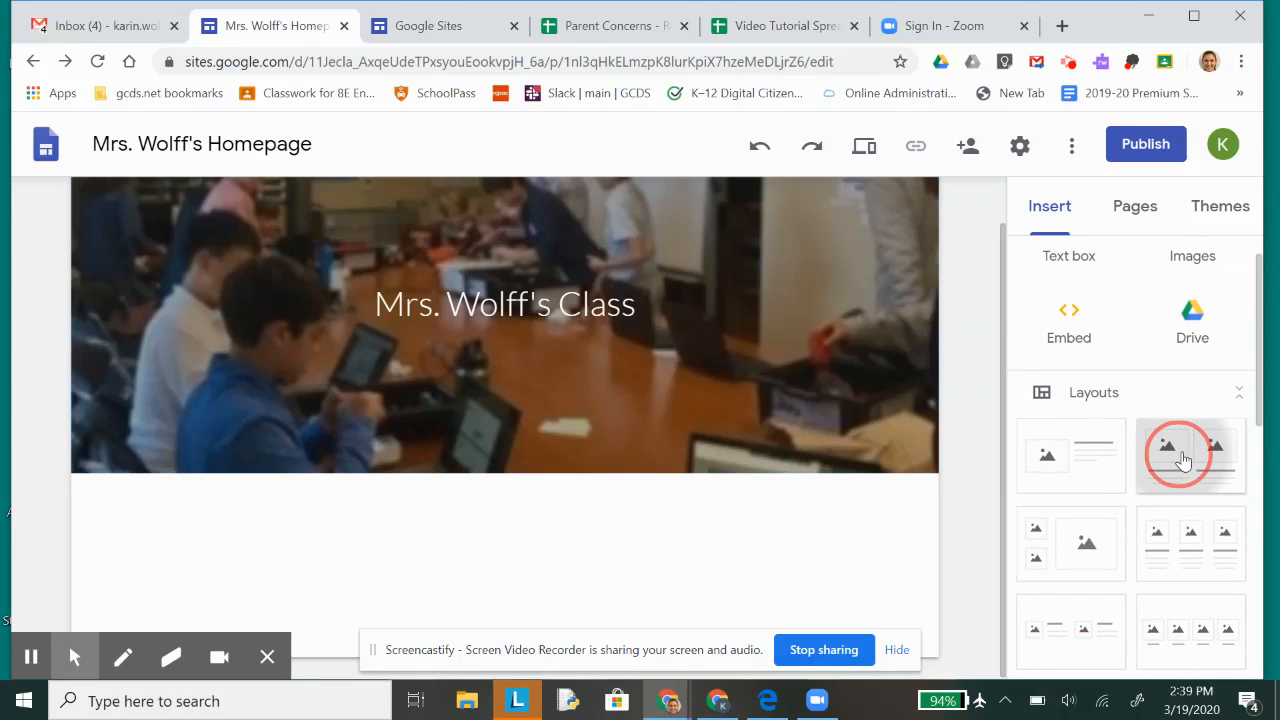
scroll(375, 563, "up", 3)
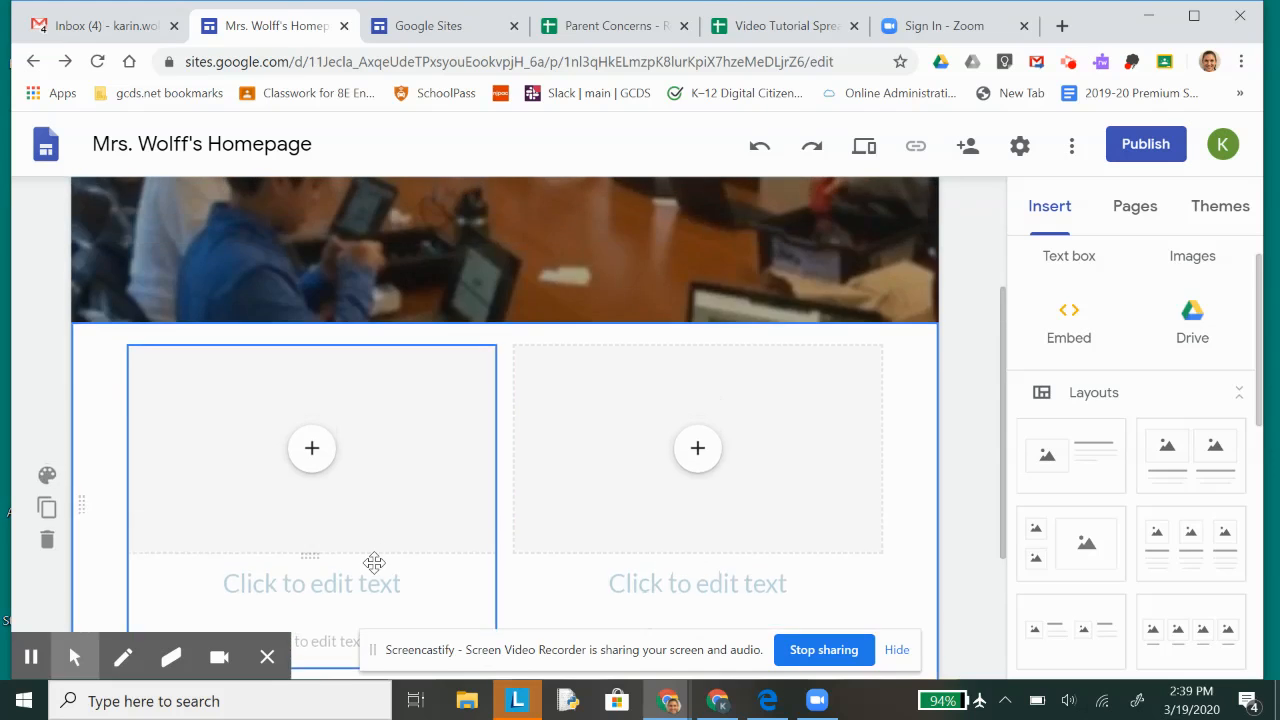
scroll(511, 432, "down", 4)
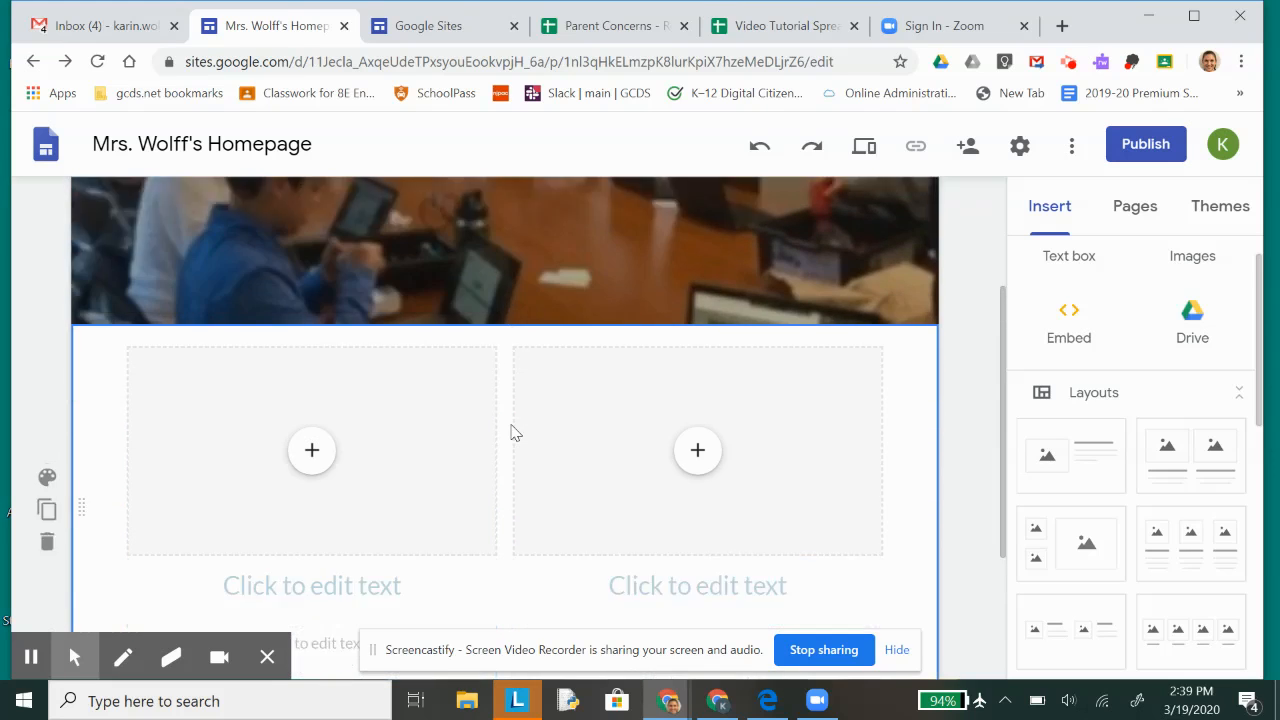
scroll(511, 432, "up", 4)
scroll(1137, 249, "up", 1)
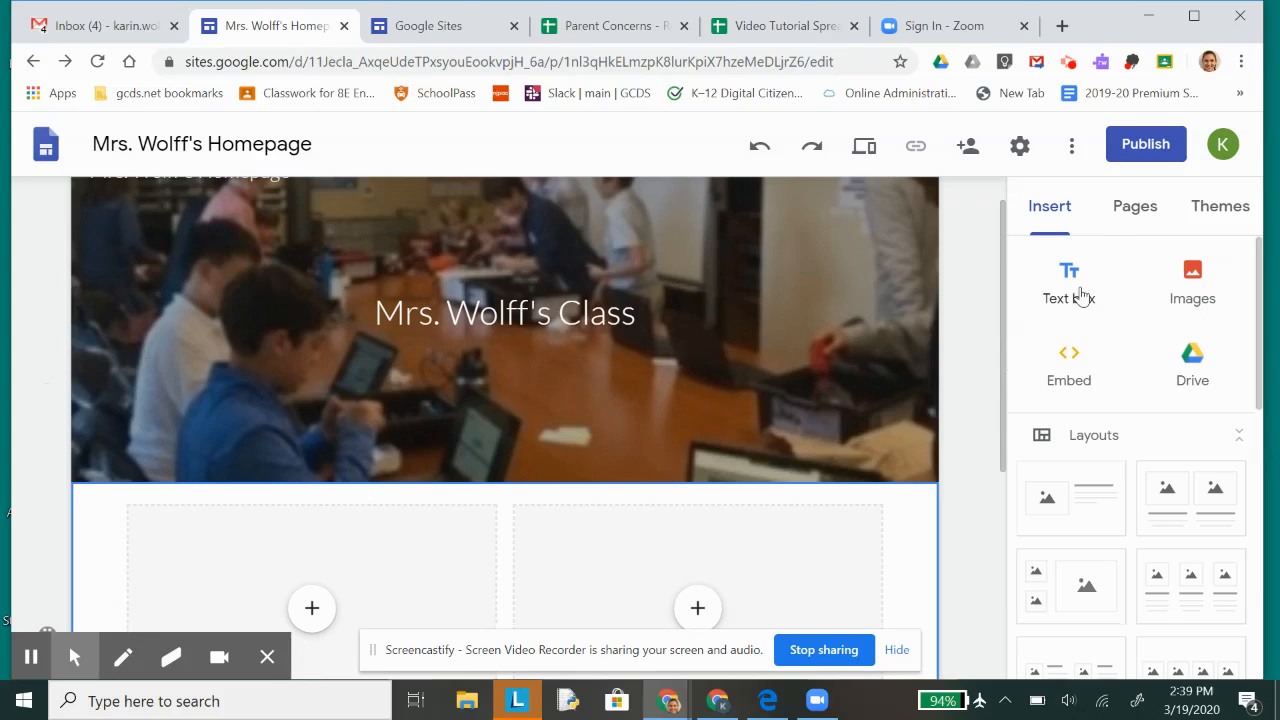
scroll(697, 495, "down", 3)
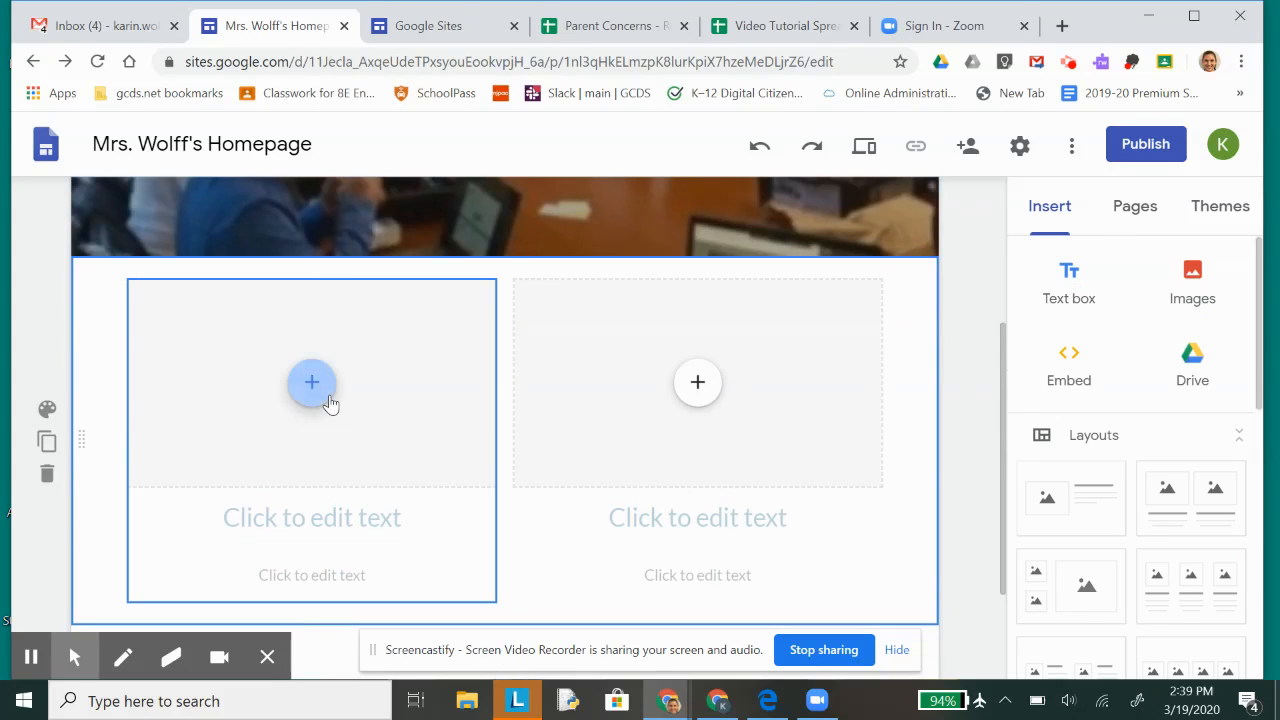
Step: Remove the first column's heading placeholder and delete the whole two-column section
left_click(316, 388)
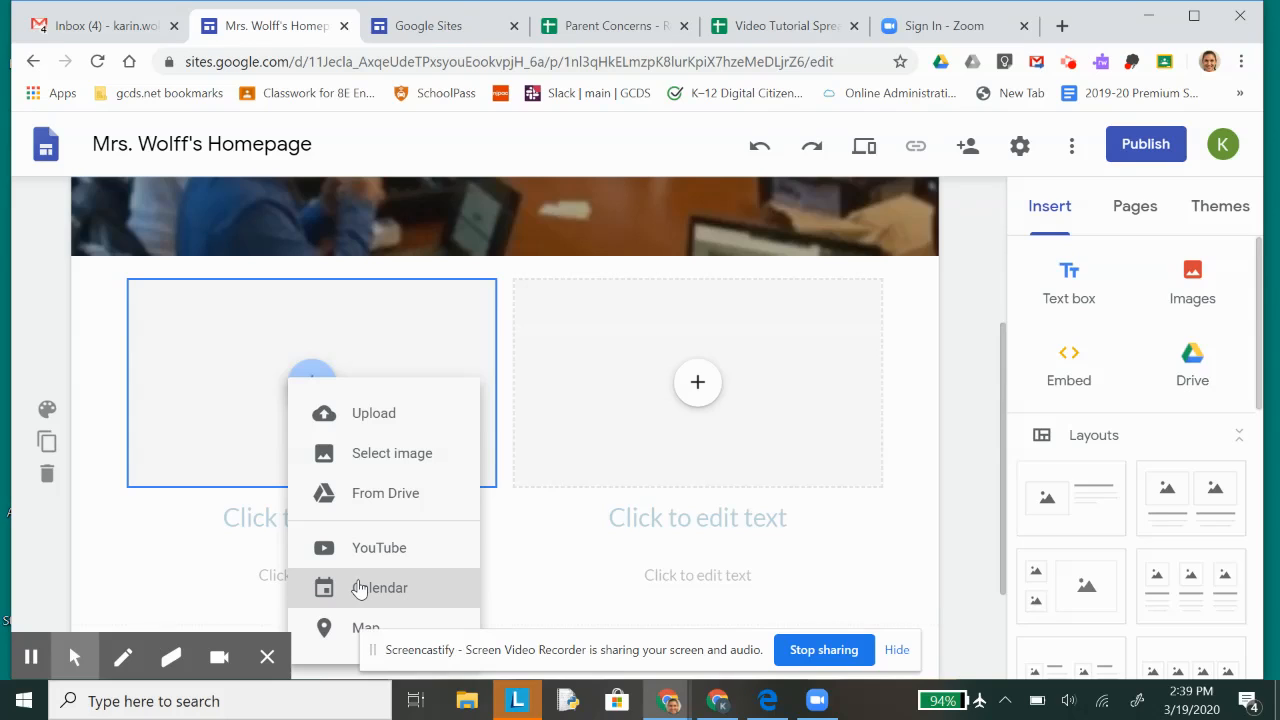
left_click(234, 543)
left_click(247, 527)
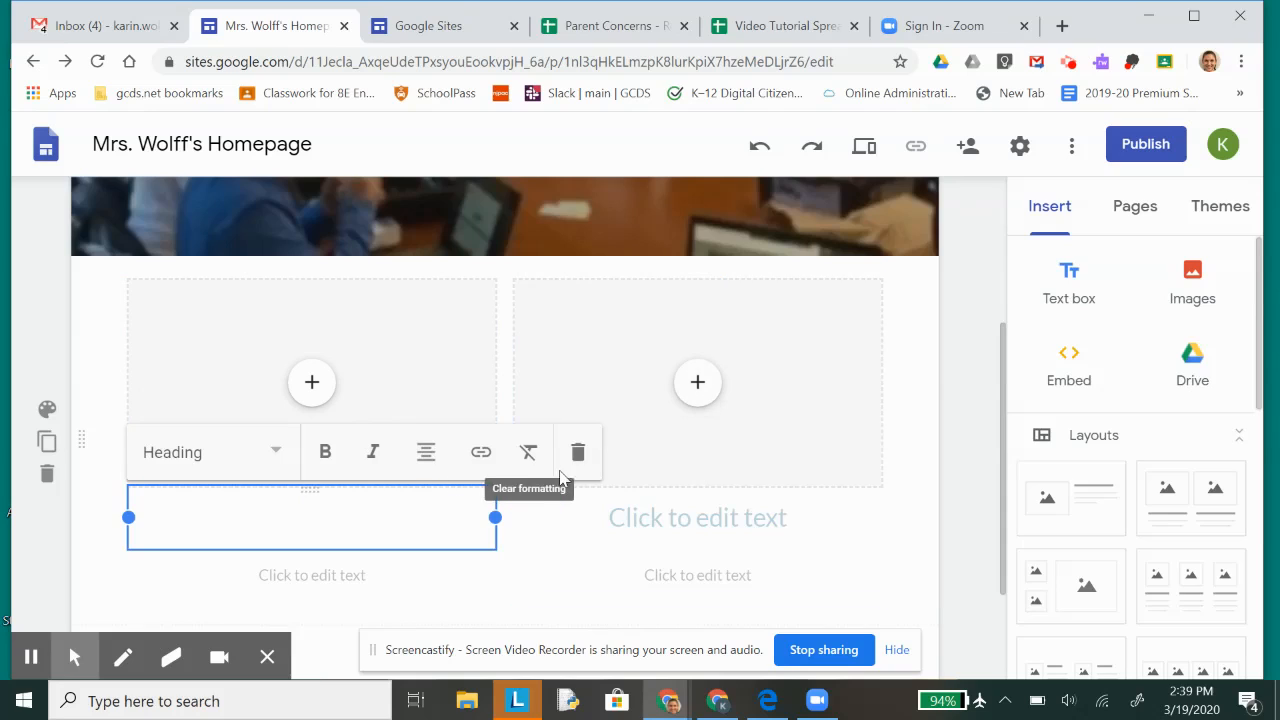
left_click(582, 455)
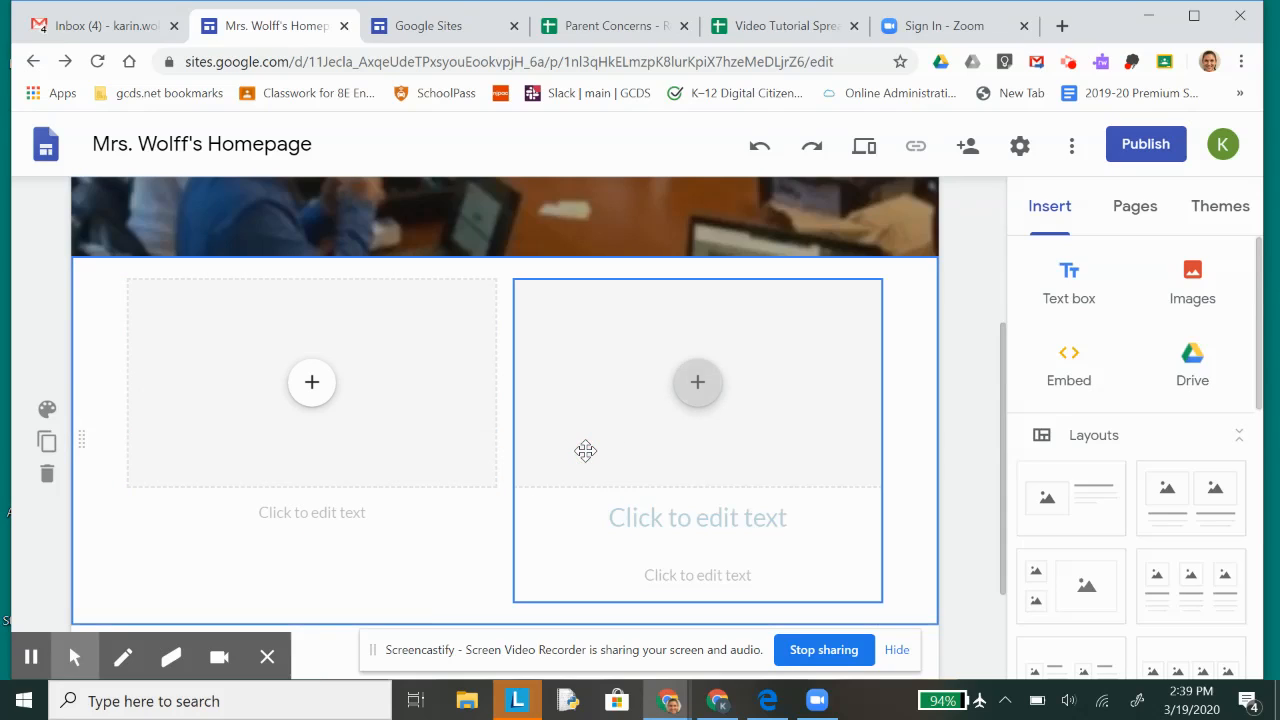
left_click(44, 477)
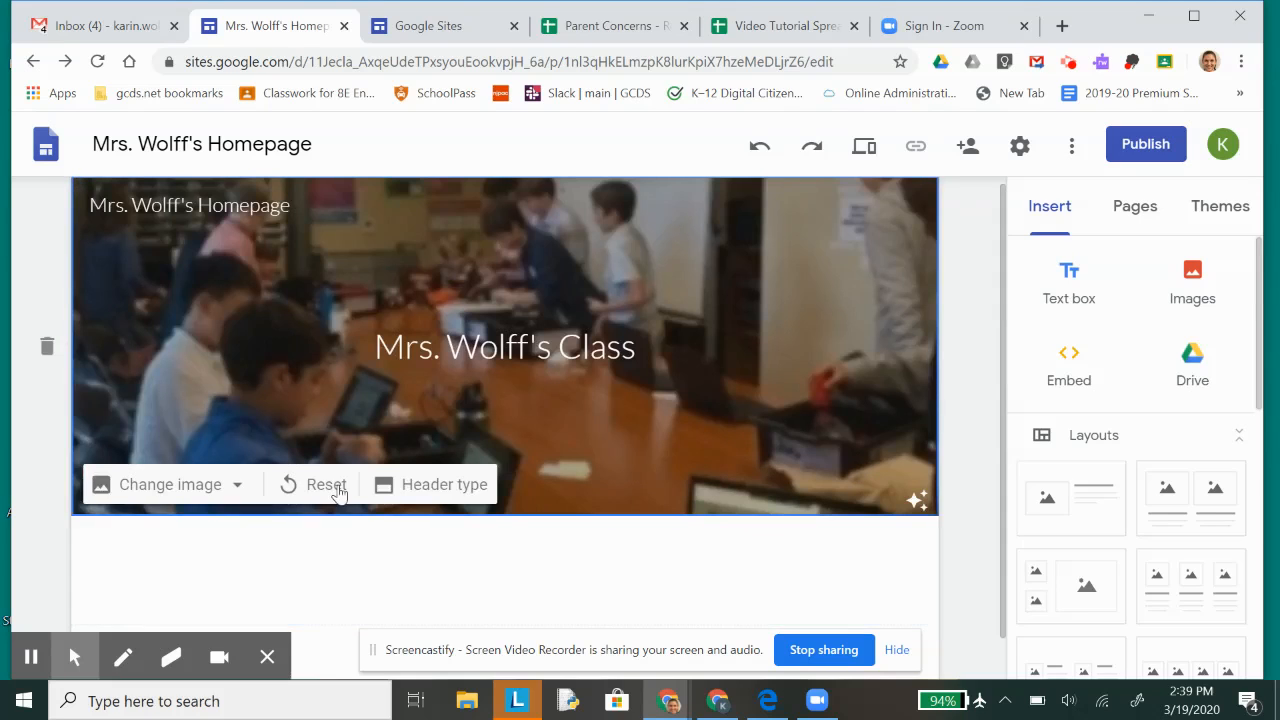
Step: Add a text box beneath the header welcoming visitors to the teacher's class by name, followed by blank lines
scroll(582, 391, "down", 1)
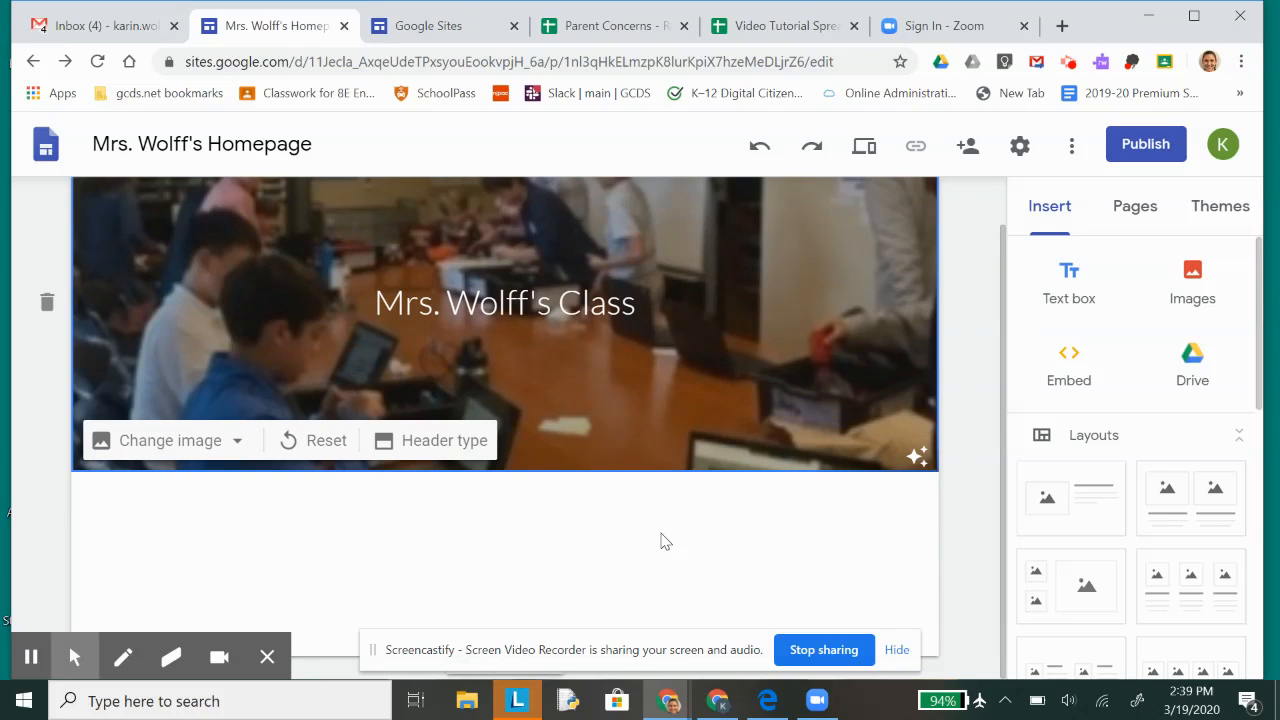
left_click(1074, 272)
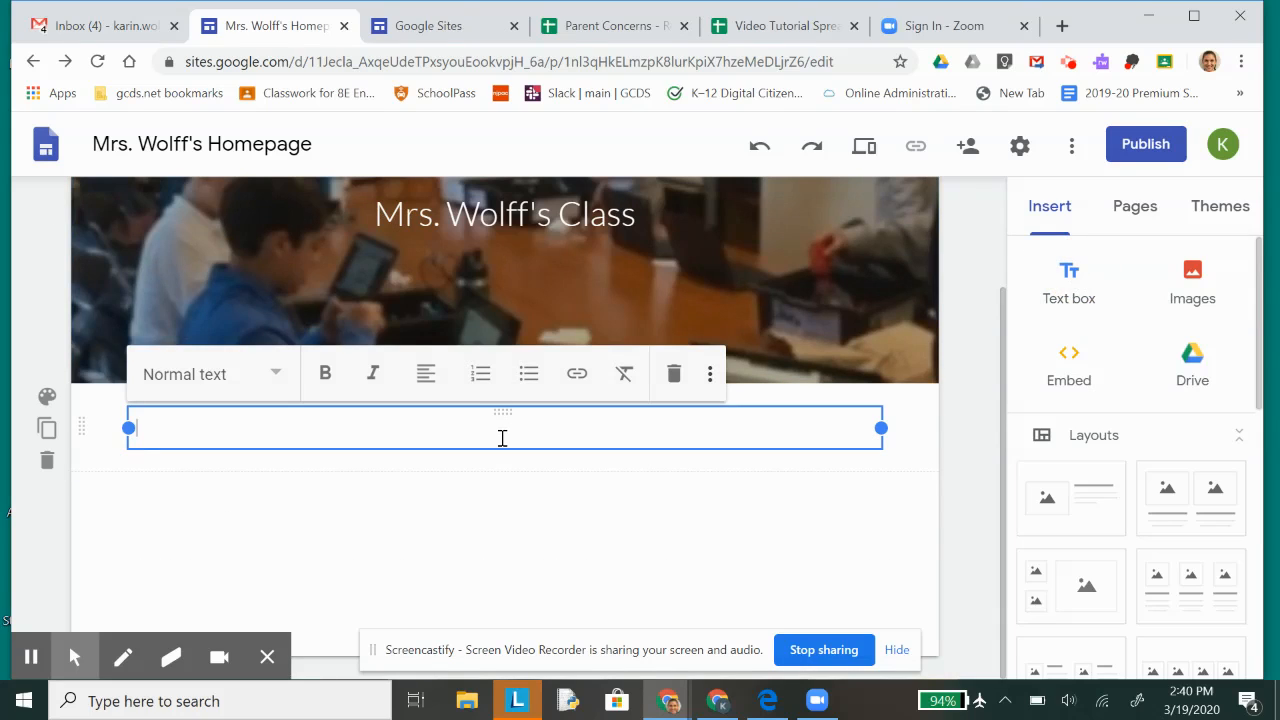
type("Welcome to Mrs. Wolff's class!")
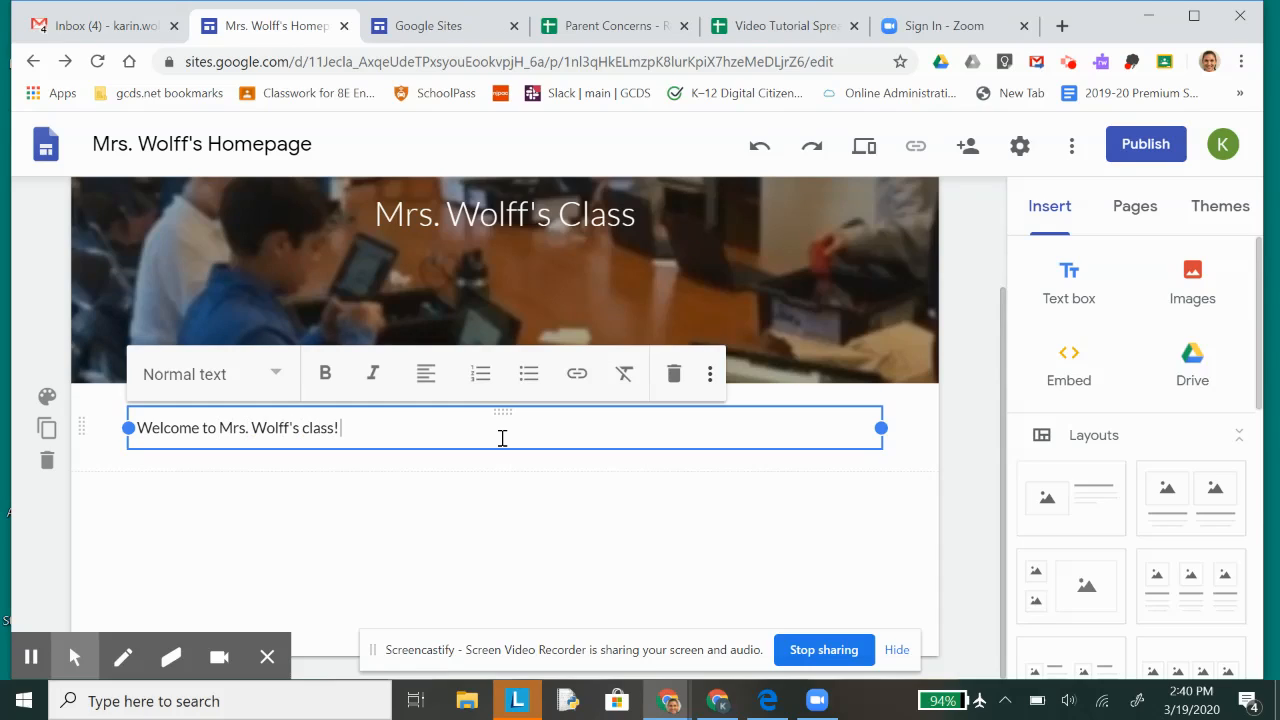
key("Return")
key("Return")
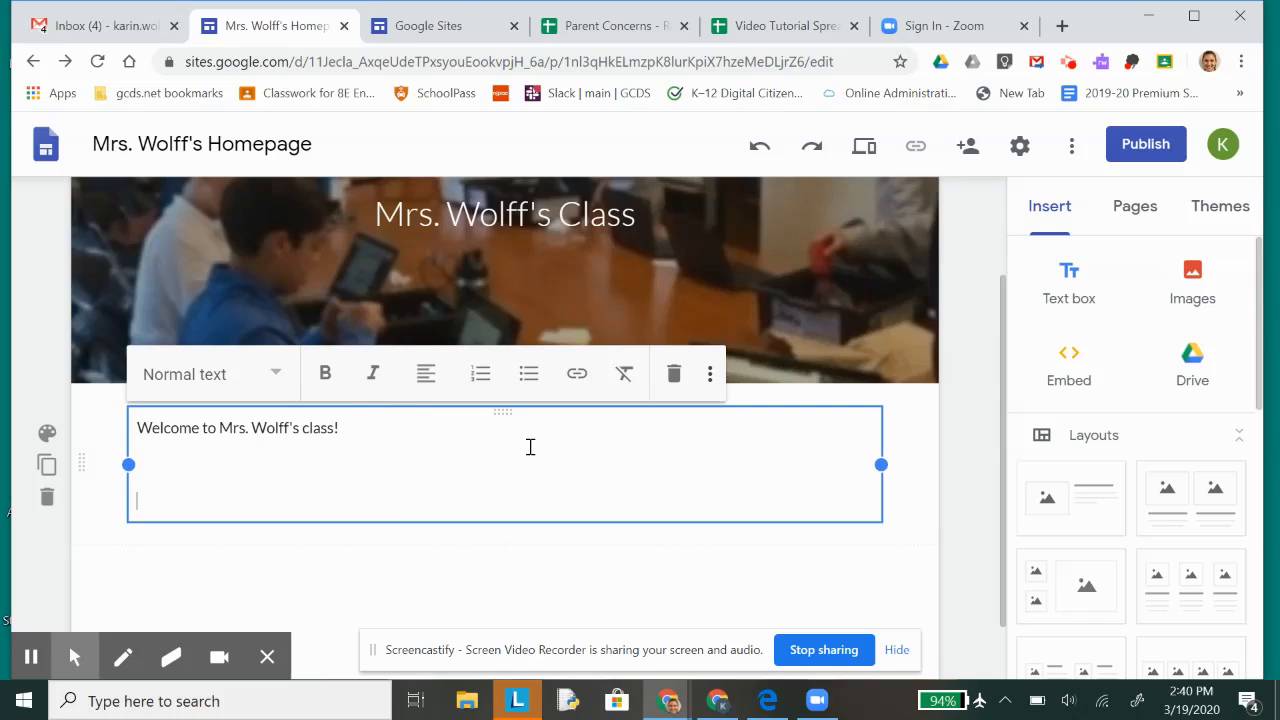
Step: Browse Google Drive for a page image and open the Robotics Photos 2019-2020 folder in My Drive
left_click(1192, 279)
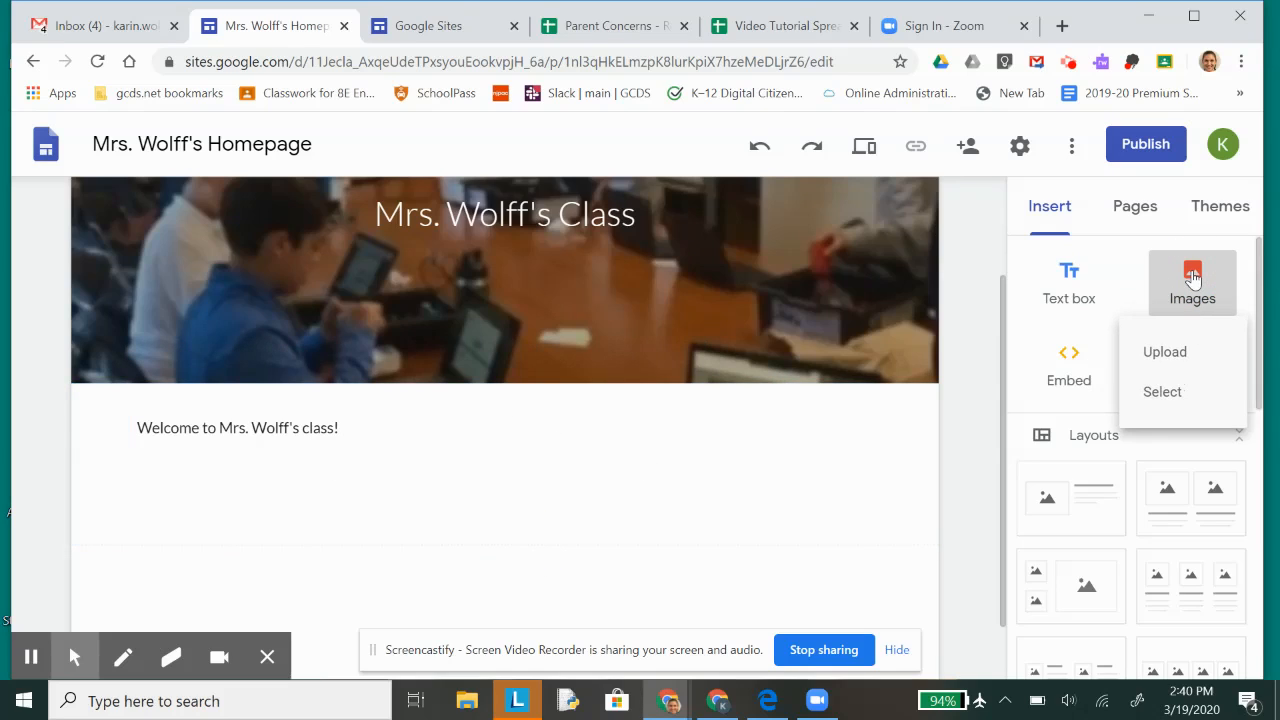
left_click(1165, 395)
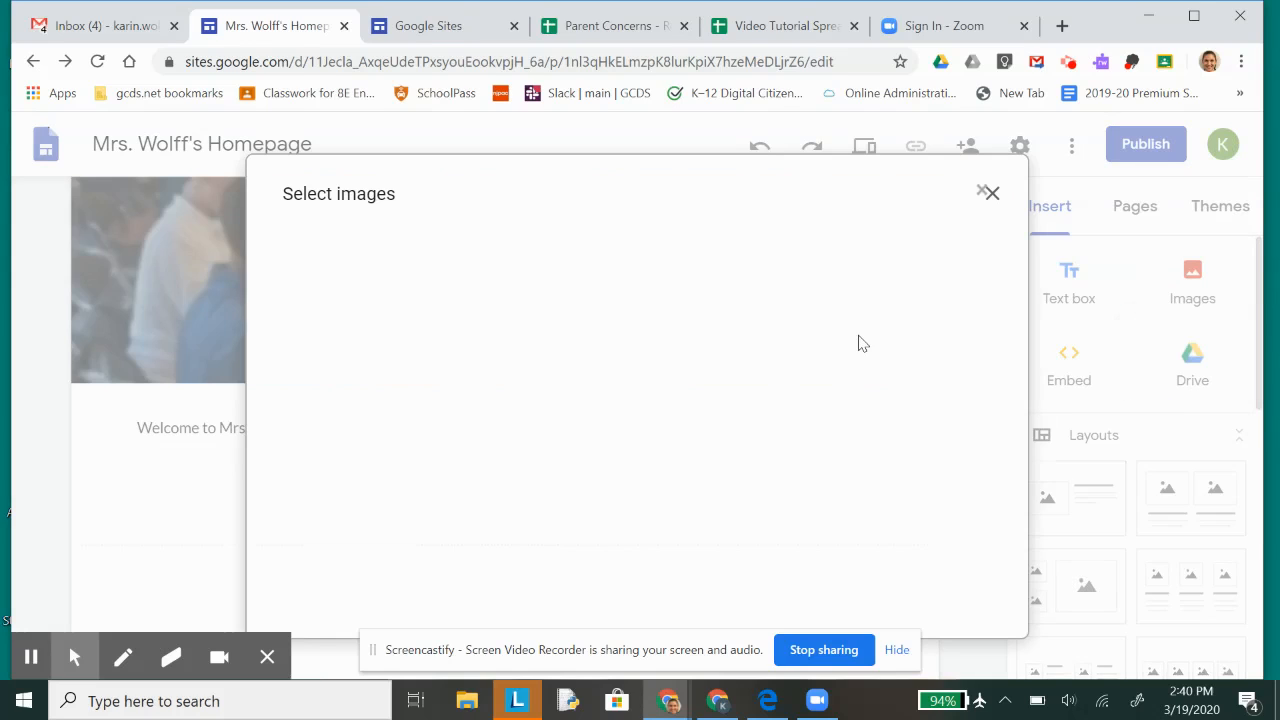
left_click(433, 262)
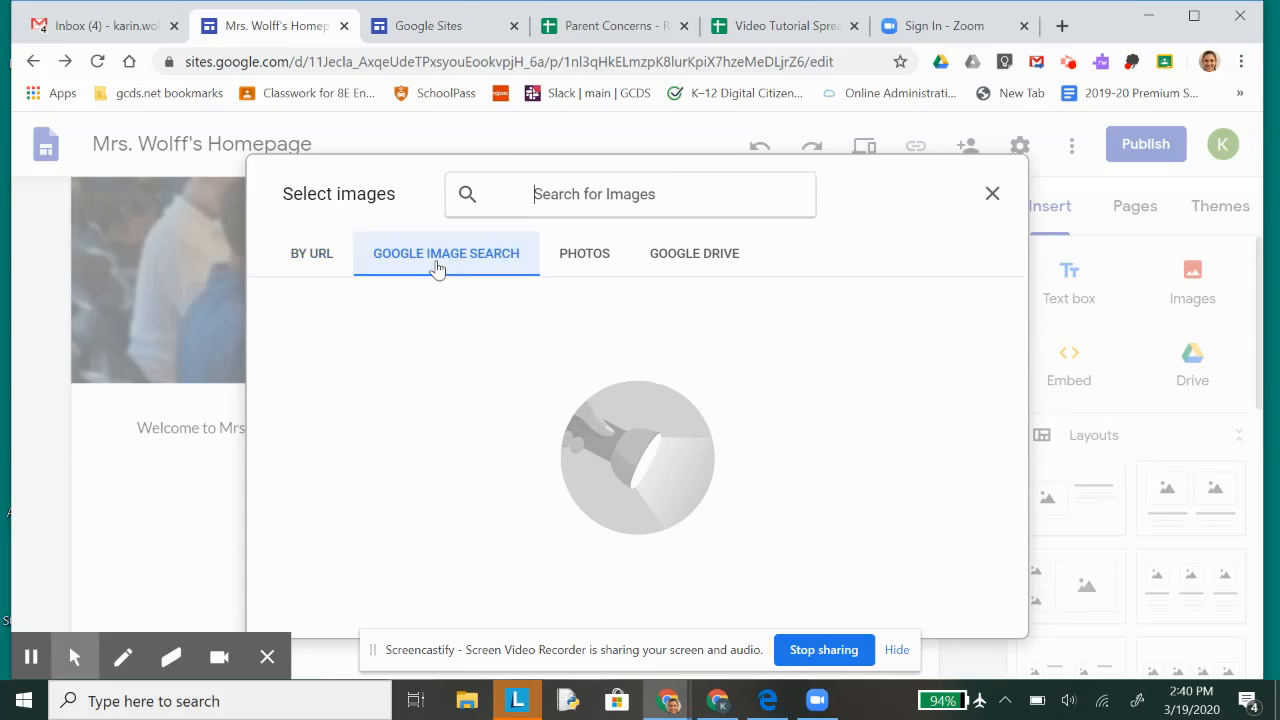
left_click(695, 253)
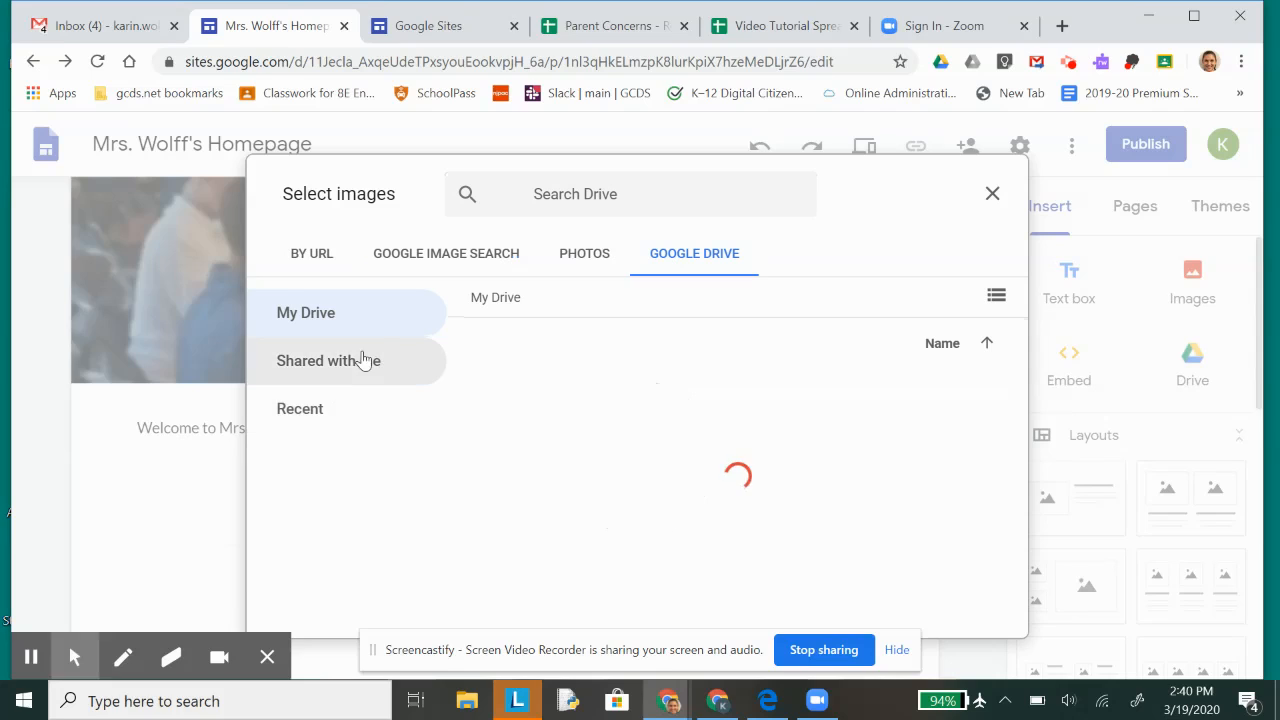
left_click(306, 414)
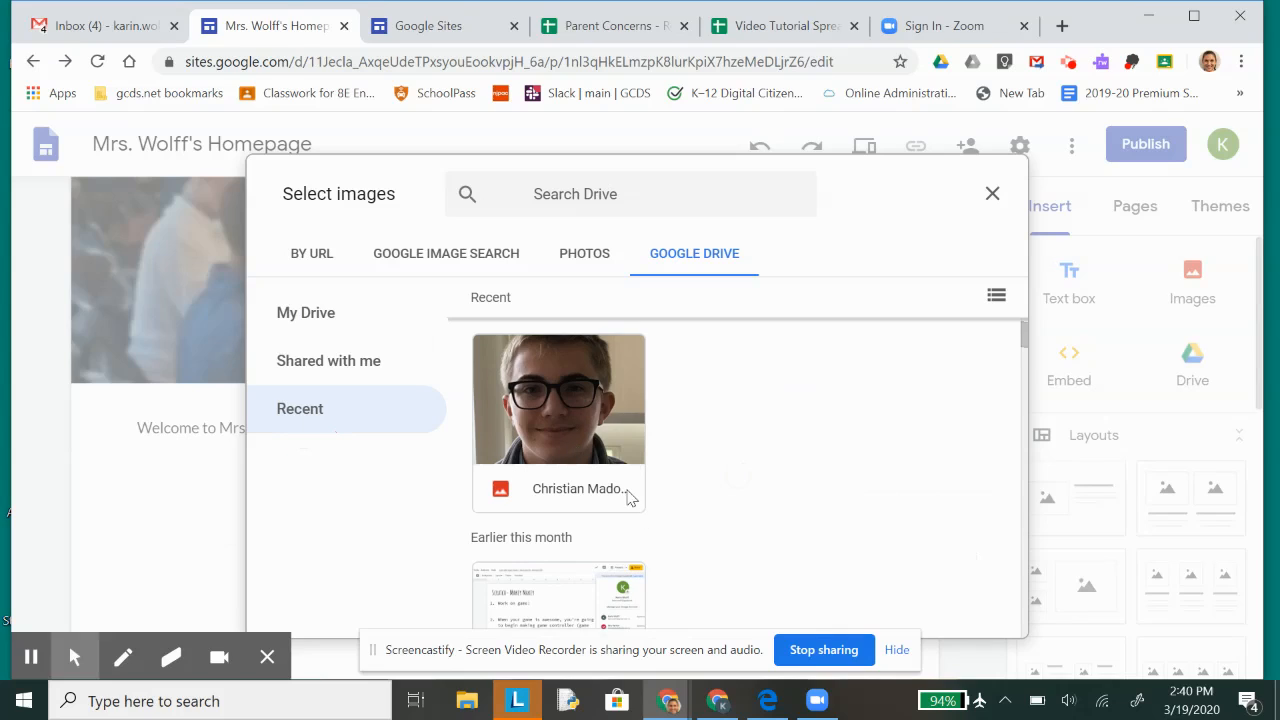
scroll(630, 497, "down", 2)
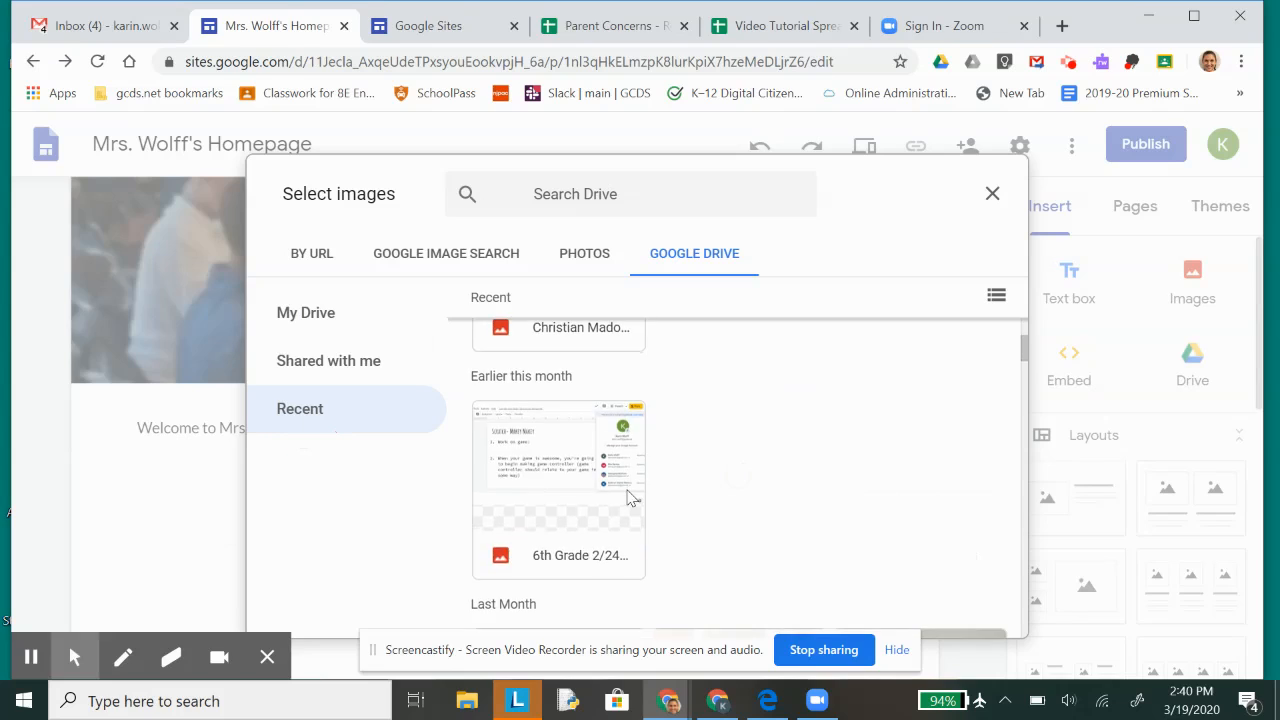
left_click(324, 369)
left_click(324, 326)
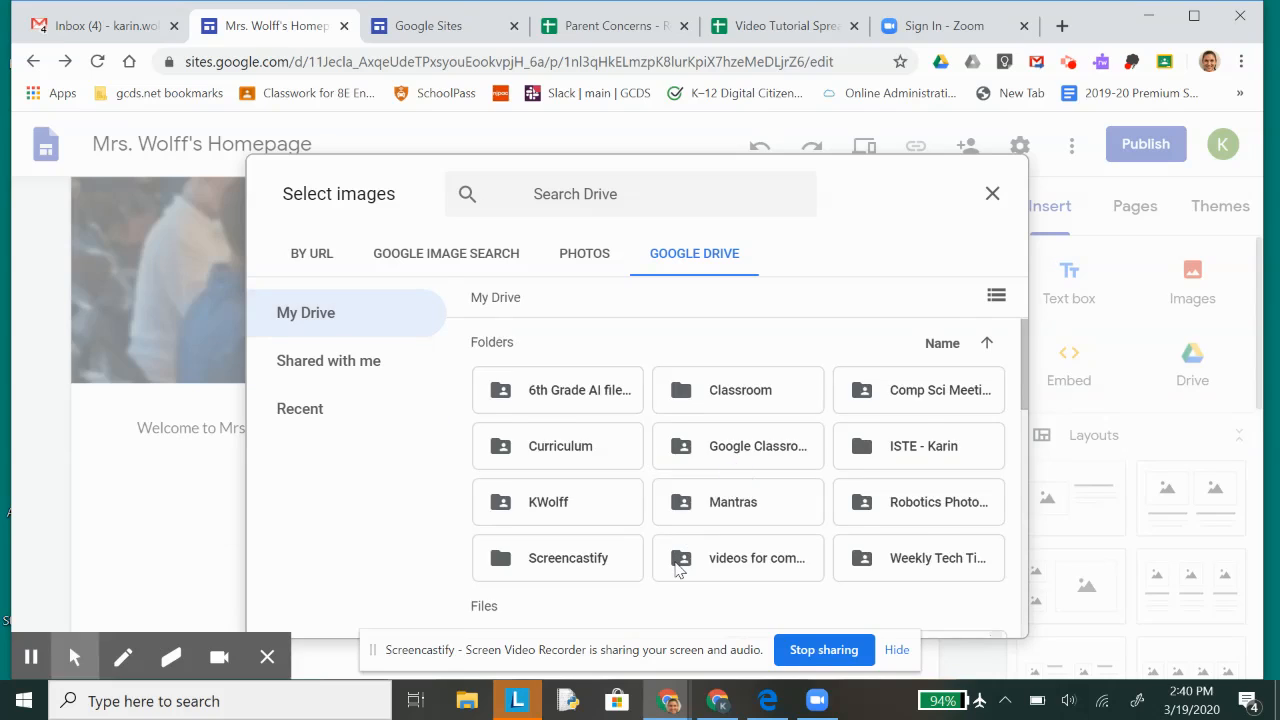
scroll(677, 571, "down", 1)
double_click(888, 447)
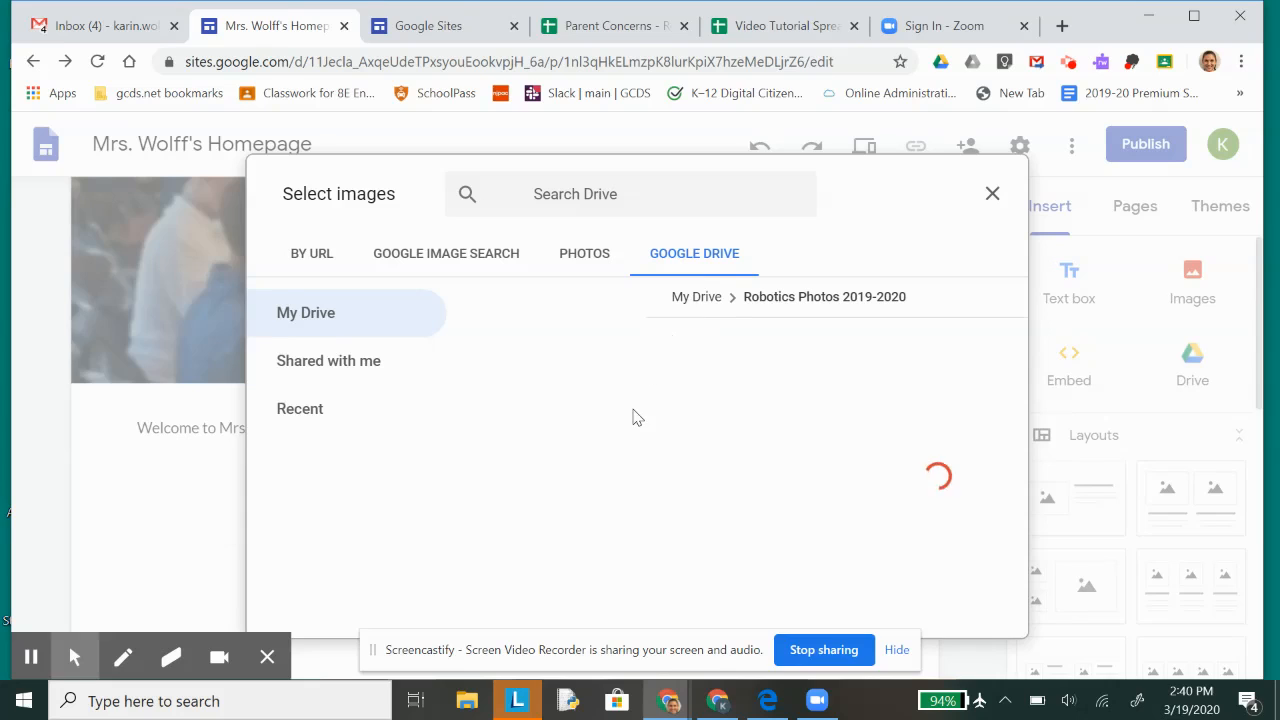
Step: Insert IMG_5699.jpg from the Robotics Photos 2019-2020 folder as a new section below the welcome text
right_click(624, 352)
left_click(1005, 455)
left_click(1005, 455)
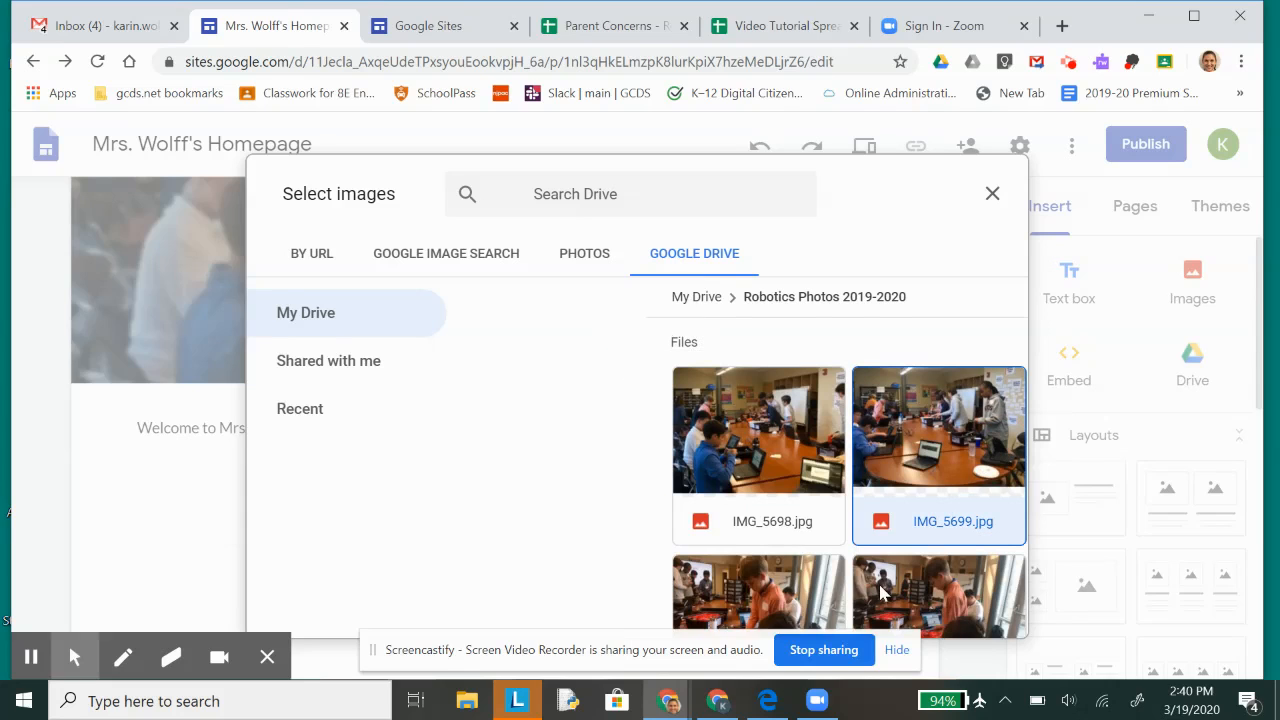
left_click(967, 612)
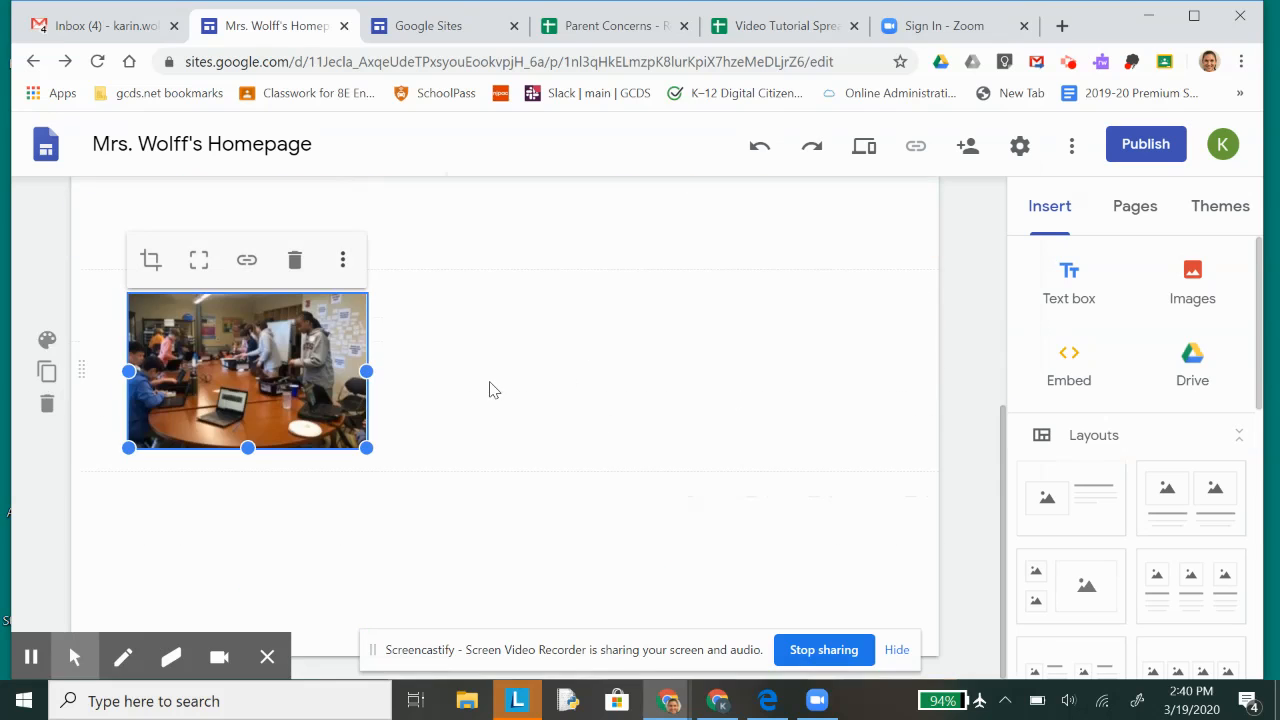
Step: Shrink the inserted photo and delete its whole section from the page
left_click_drag(366, 446, 330, 402)
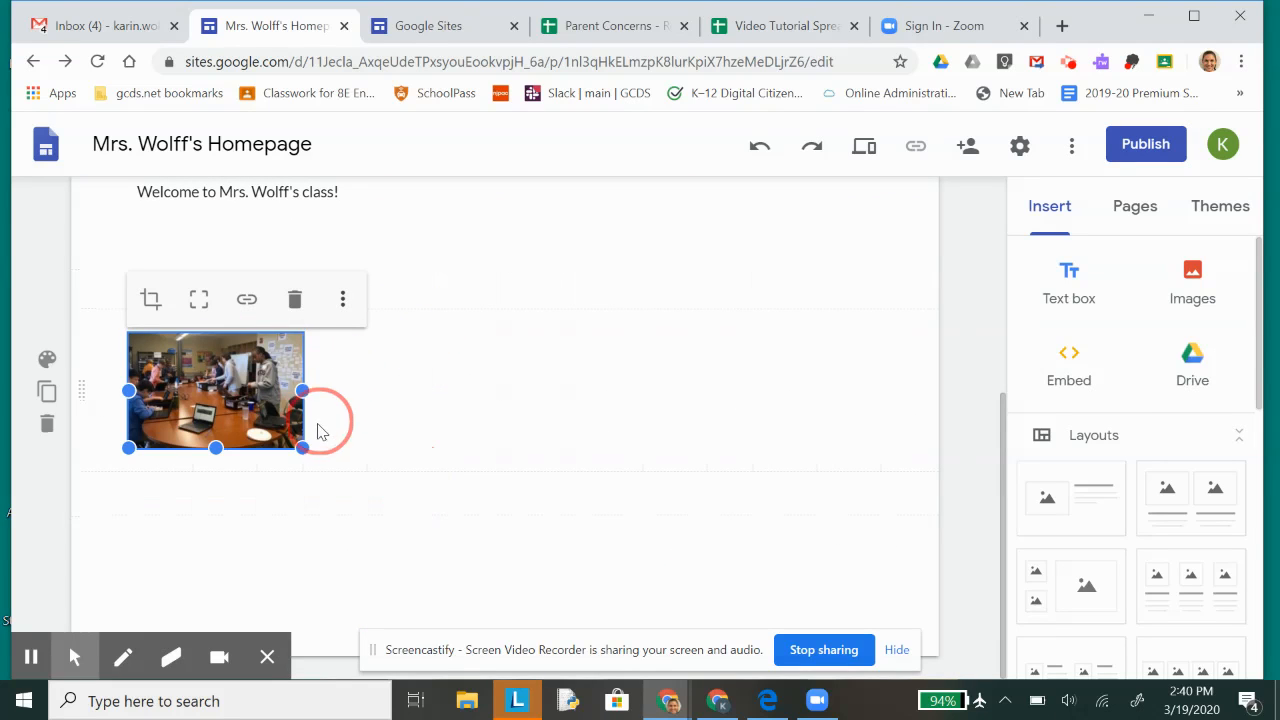
mouse_move(306, 449)
left_mouse_down()
mouse_move(328, 456)
mouse_move(306, 449)
left_mouse_up()
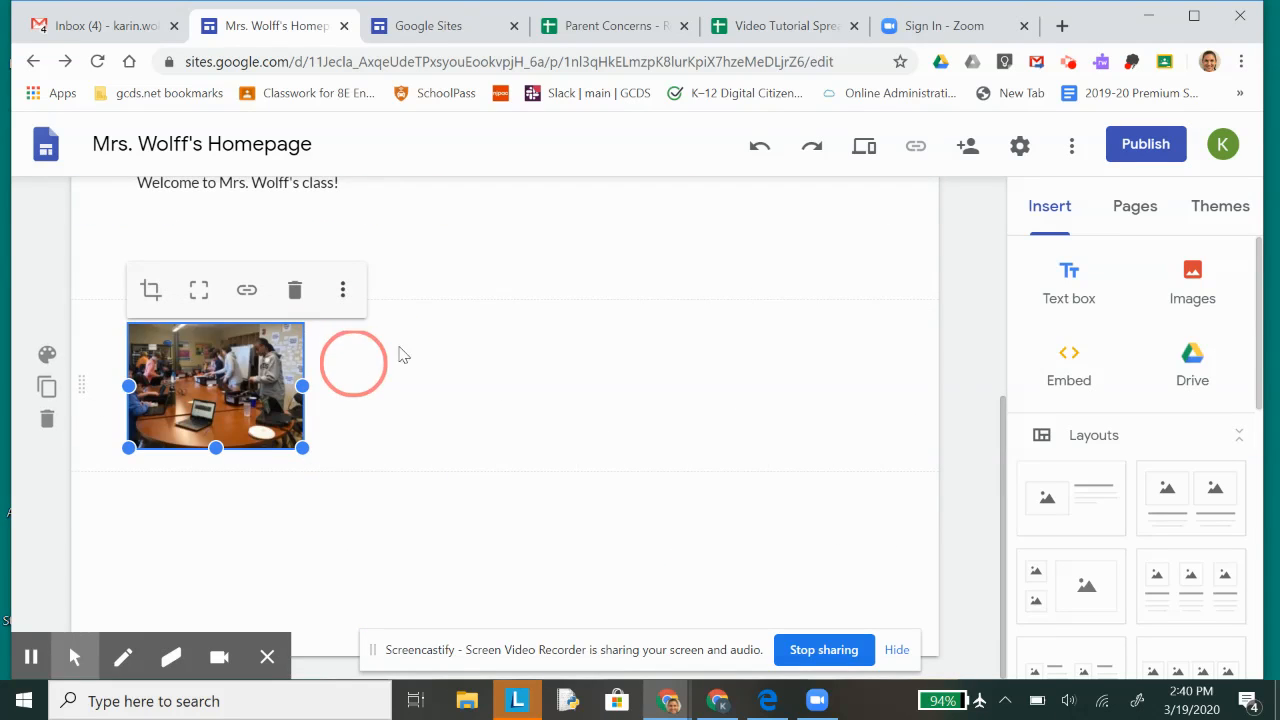
scroll(340, 480, "up", 1)
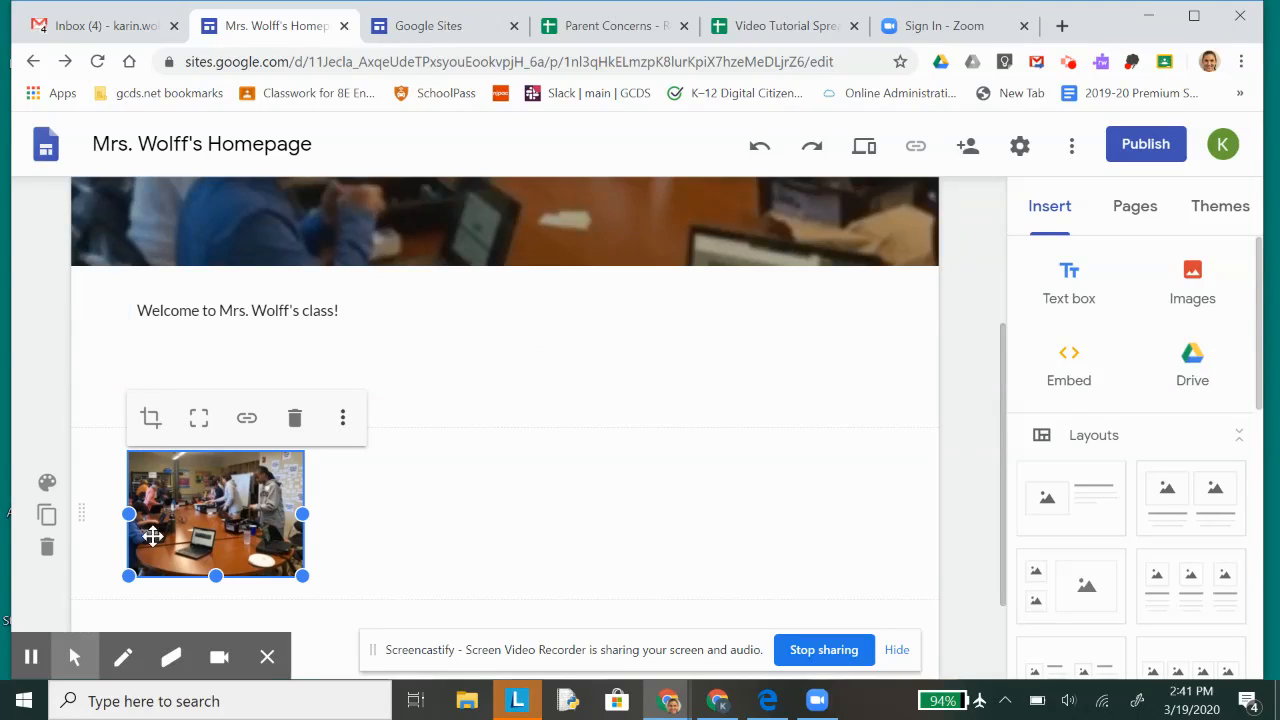
left_click(47, 550)
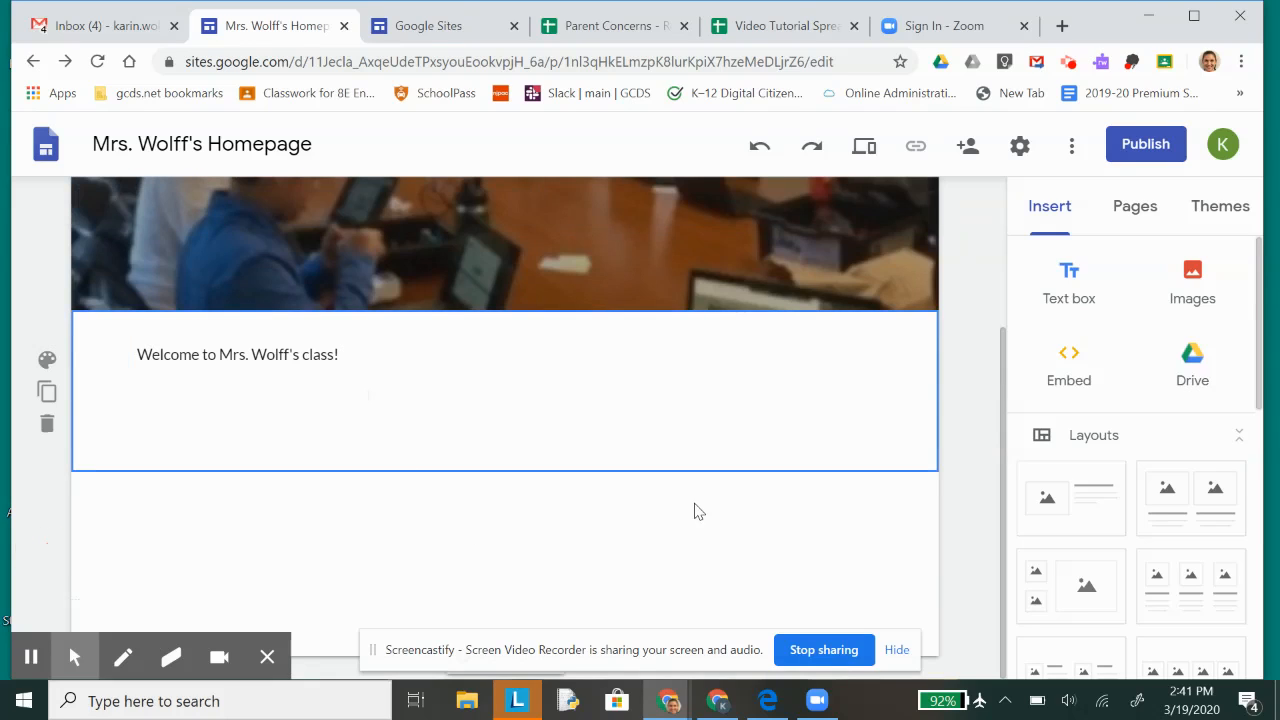
Step: Insert the four-column layout with an image above a caption in each column, below the welcome text
scroll(1123, 504, "down", 1)
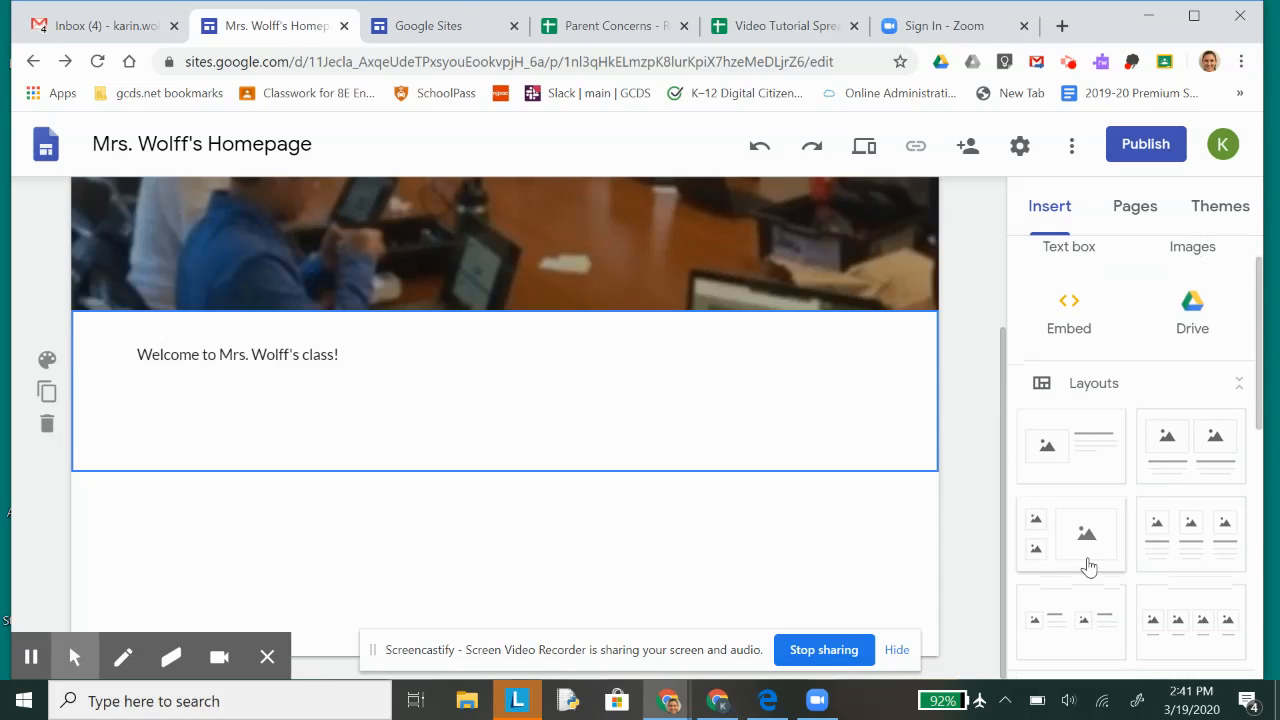
scroll(1087, 565, "down", 2)
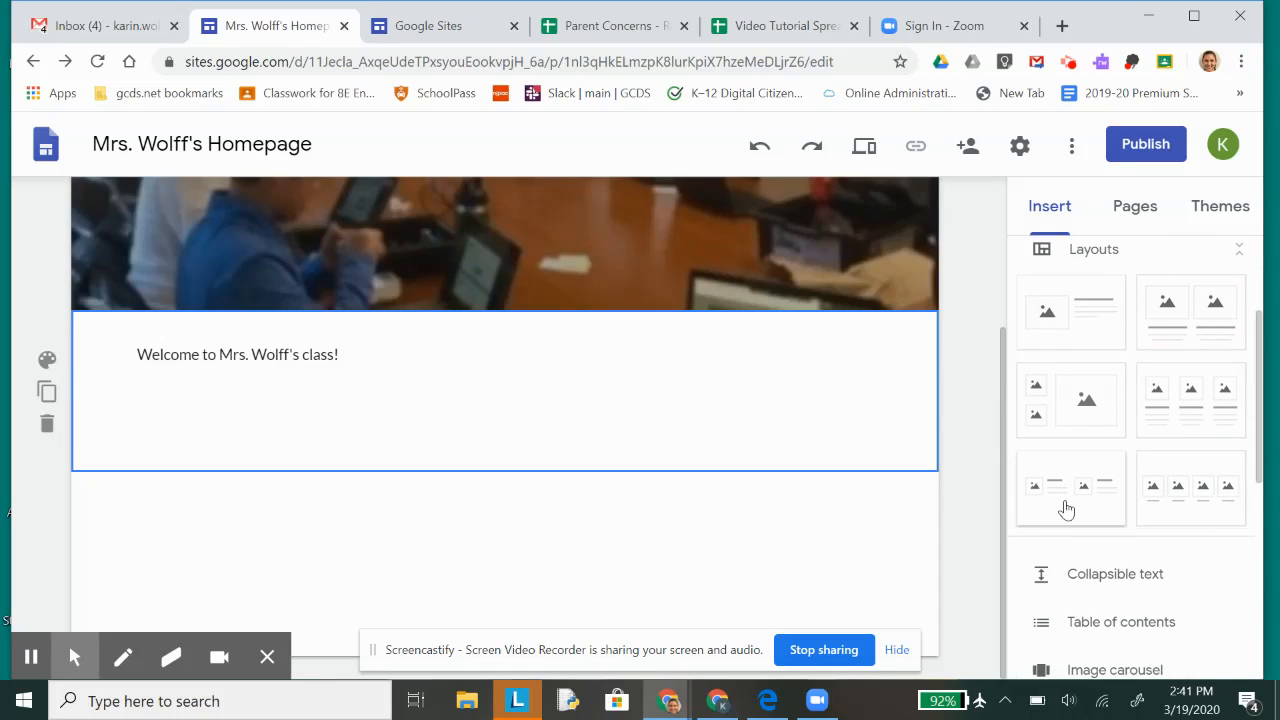
scroll(1072, 518, "down", 1)
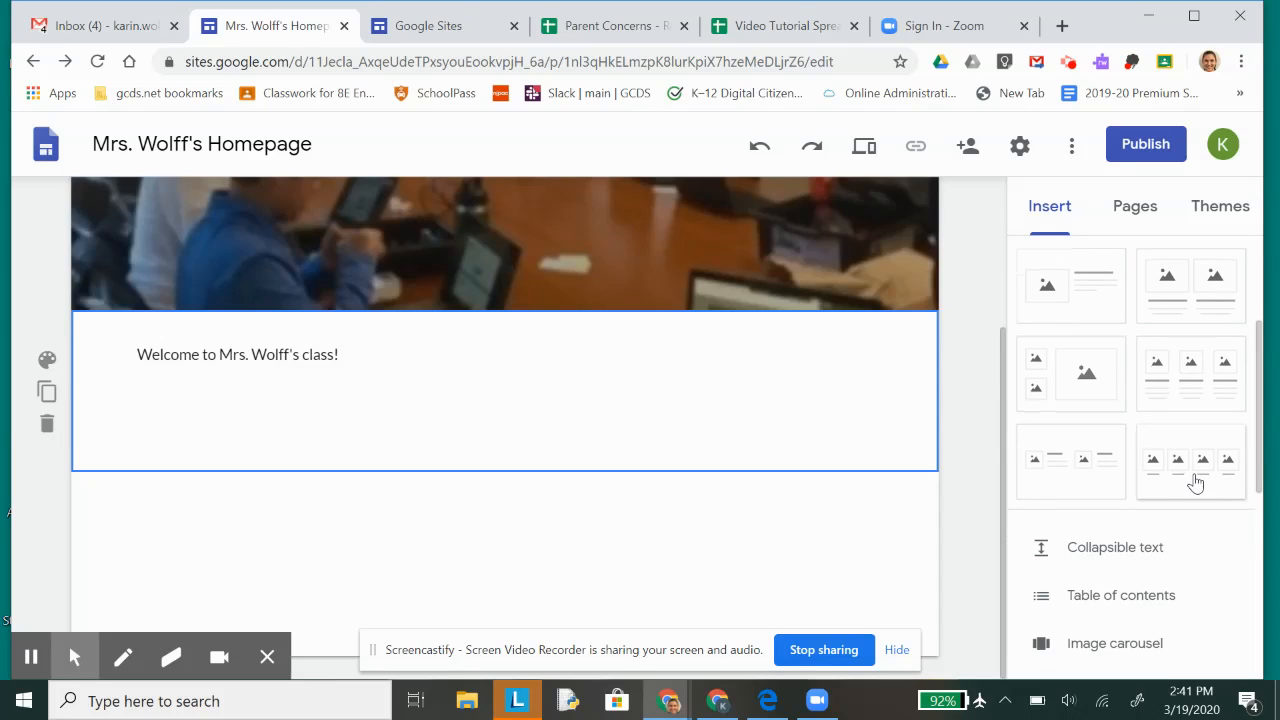
left_click_drag(1190, 480, 551, 528)
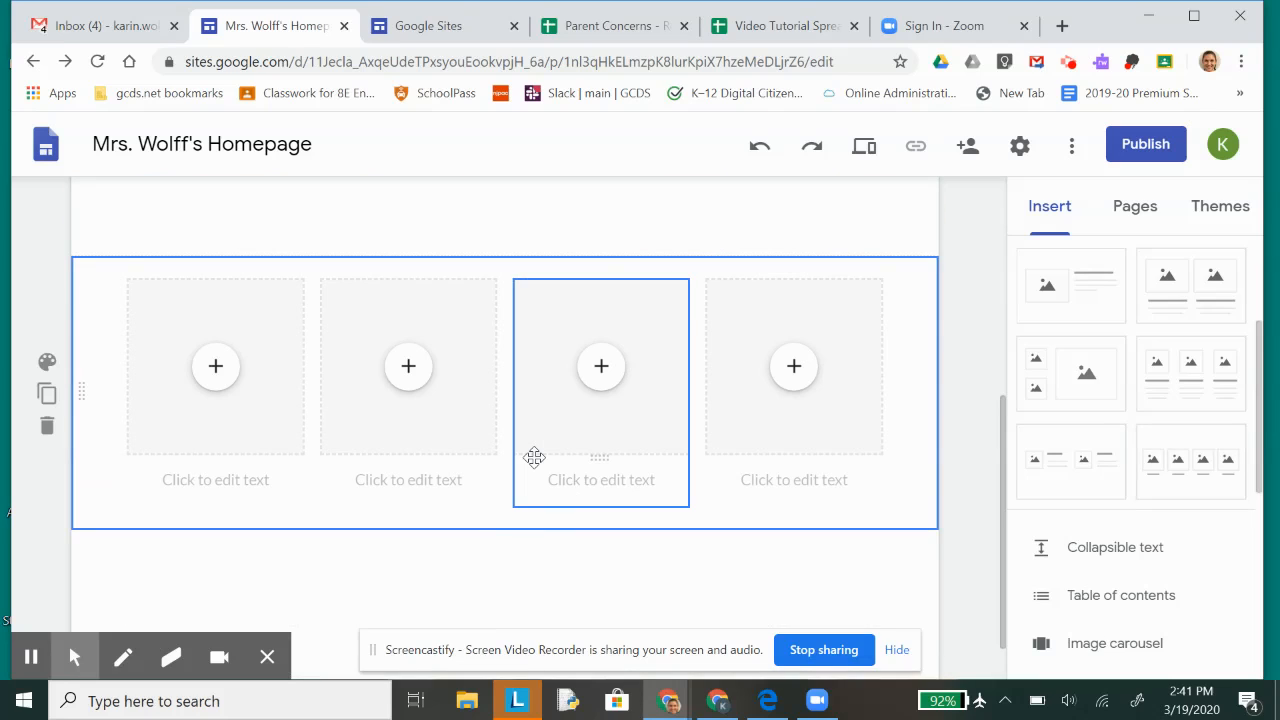
Step: Review the content sources offered by the first column's placeholder and close the list without choosing one
left_click(218, 362)
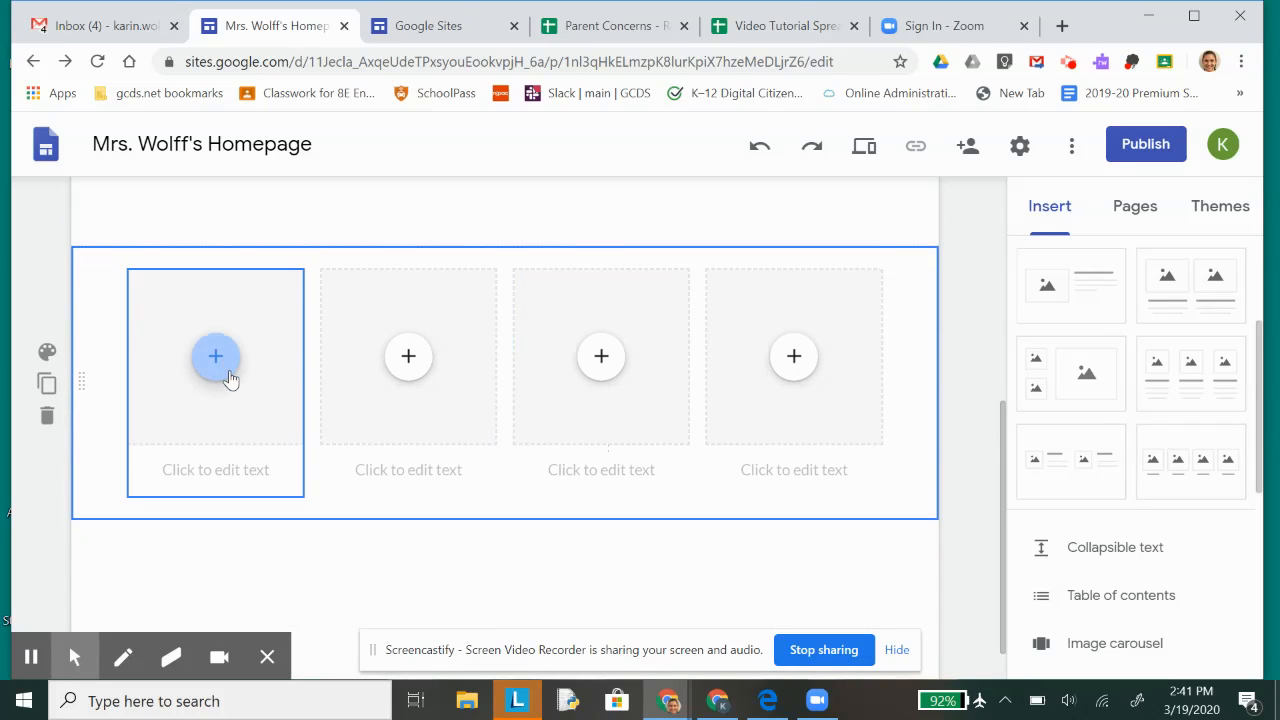
left_click(217, 360)
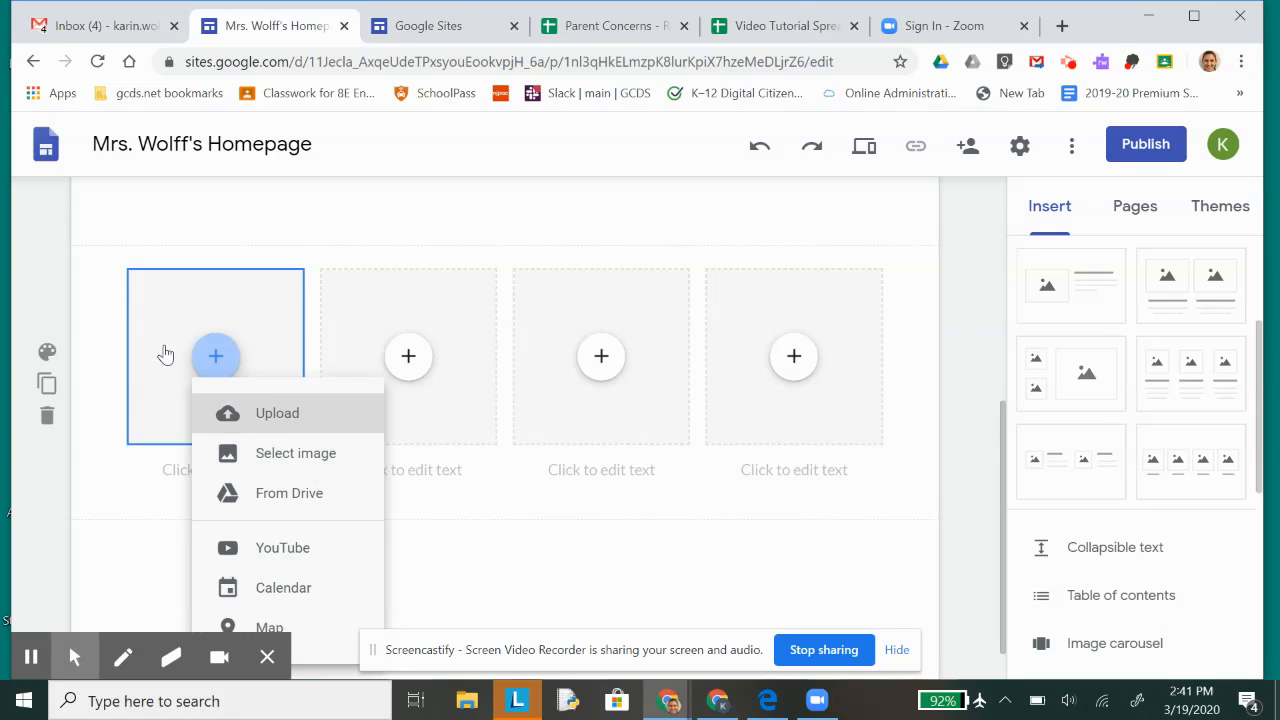
left_click(958, 503)
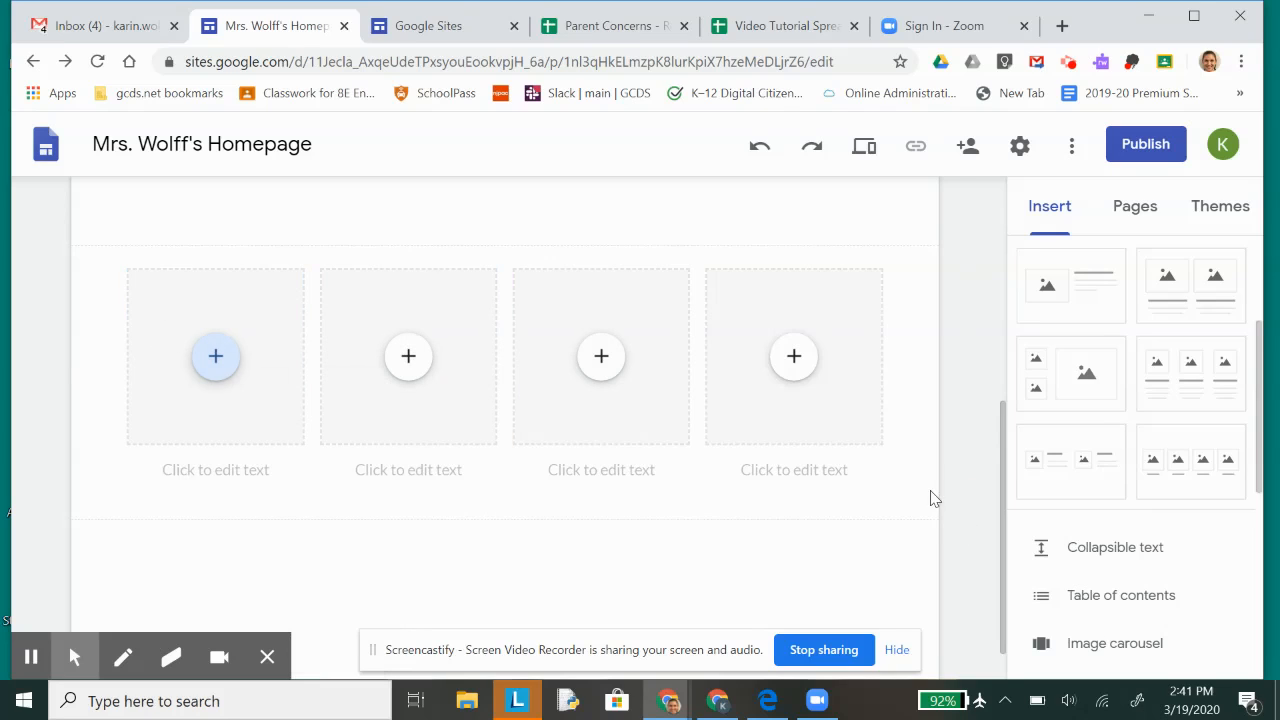
Step: Browse the recent Google Docs available for embedding and select last week's document whose title starts with "Shark Tank App"
scroll(694, 409, "up", 4)
scroll(697, 411, "down", 4)
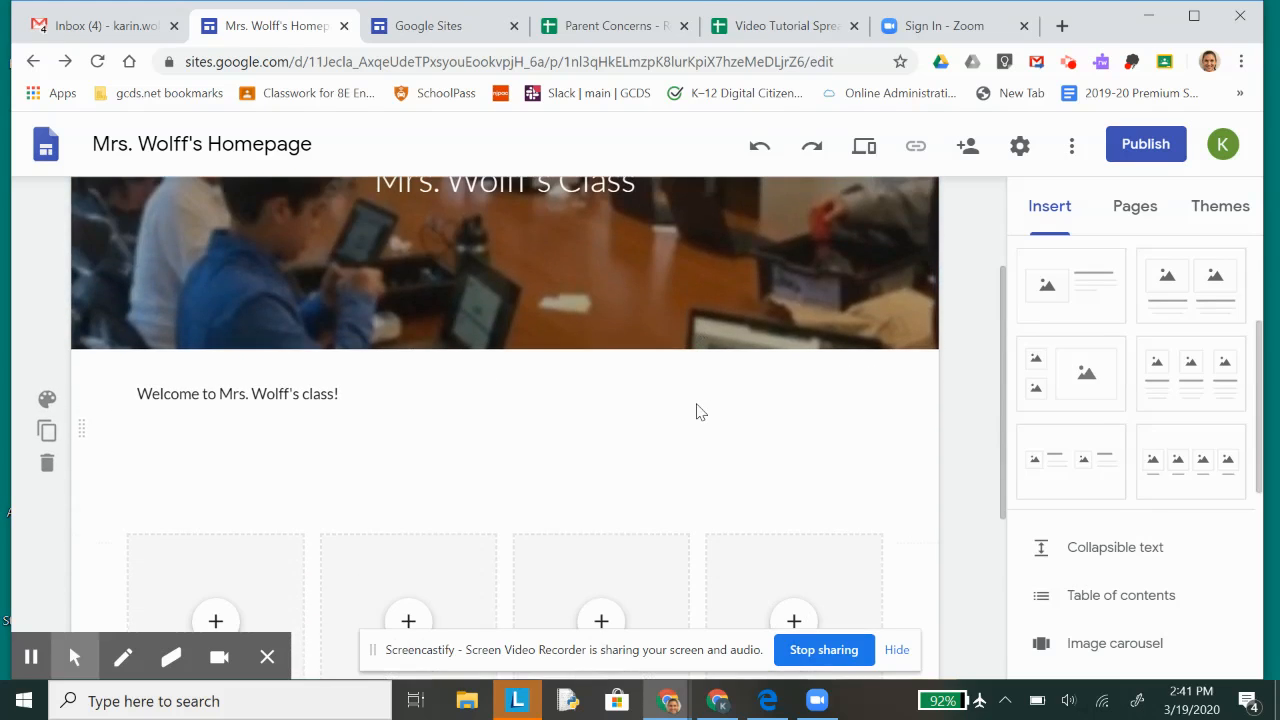
scroll(1119, 505, "down", 4)
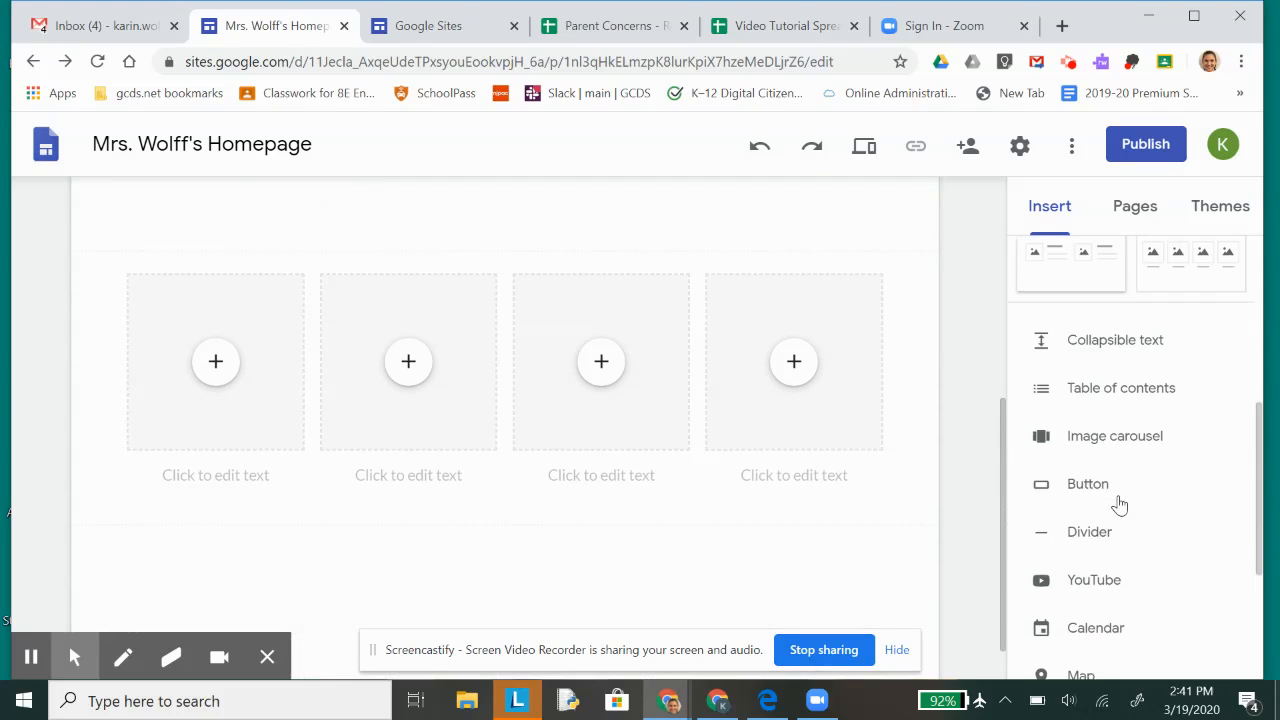
scroll(1119, 505, "down", 2)
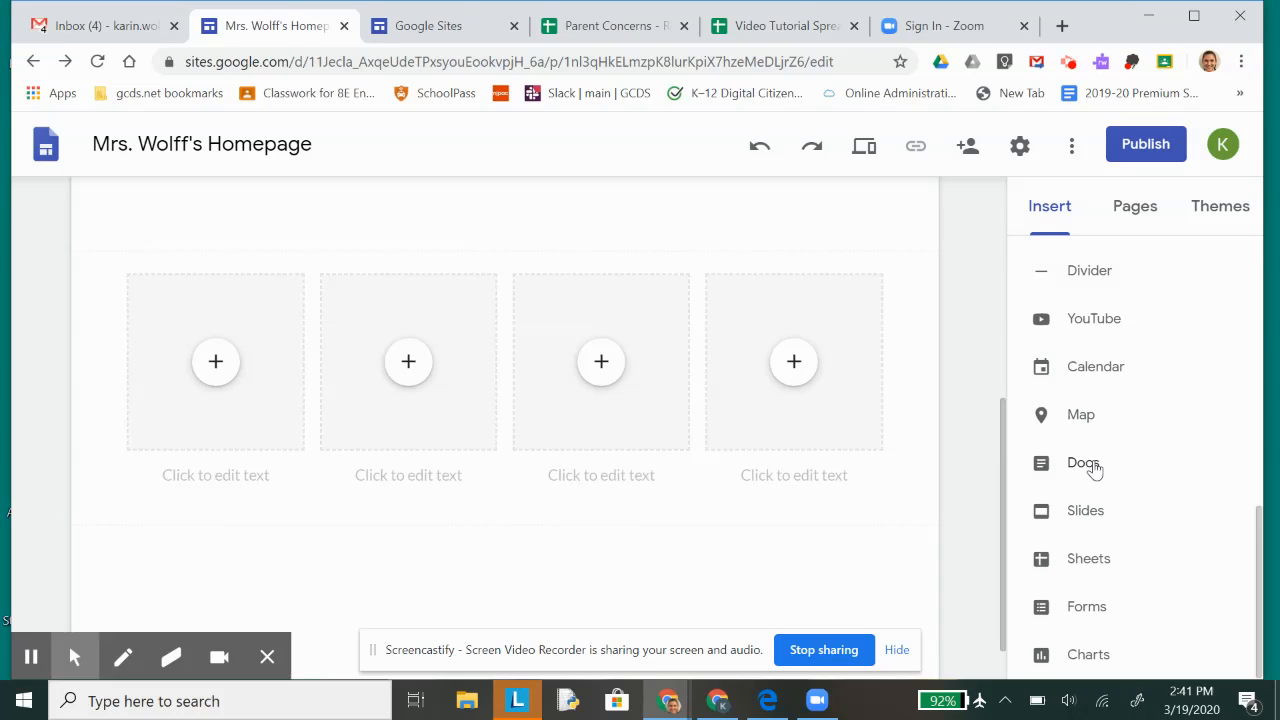
left_click(1086, 465)
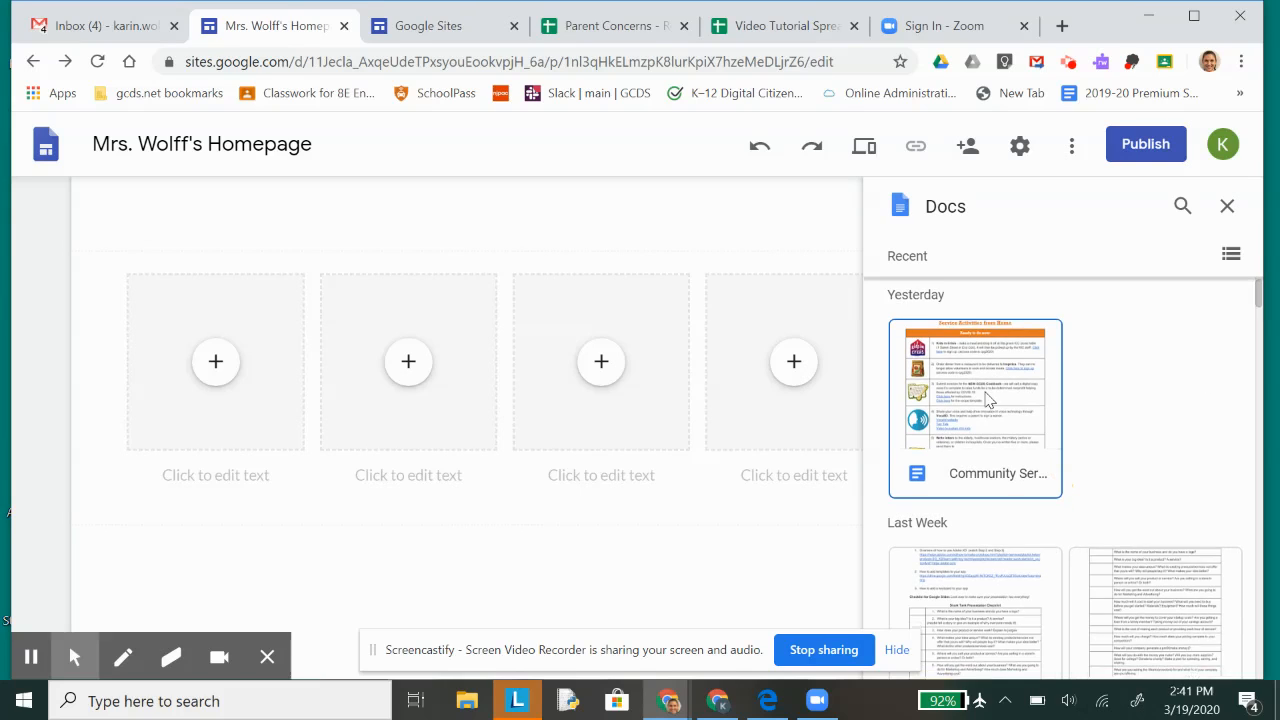
scroll(988, 400, "down", 1)
scroll(988, 400, "down", 1)
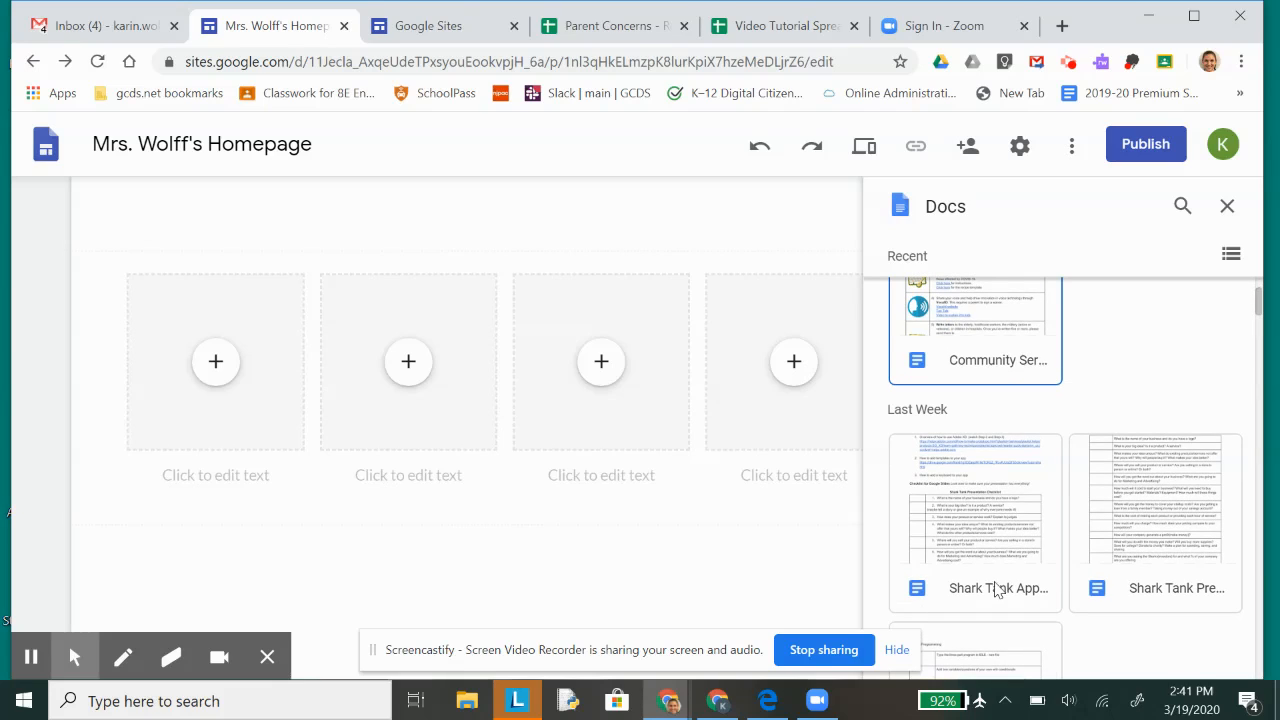
left_click(1000, 530)
Step: Try to place the selected document in the first column's placeholder
left_click(586, 400)
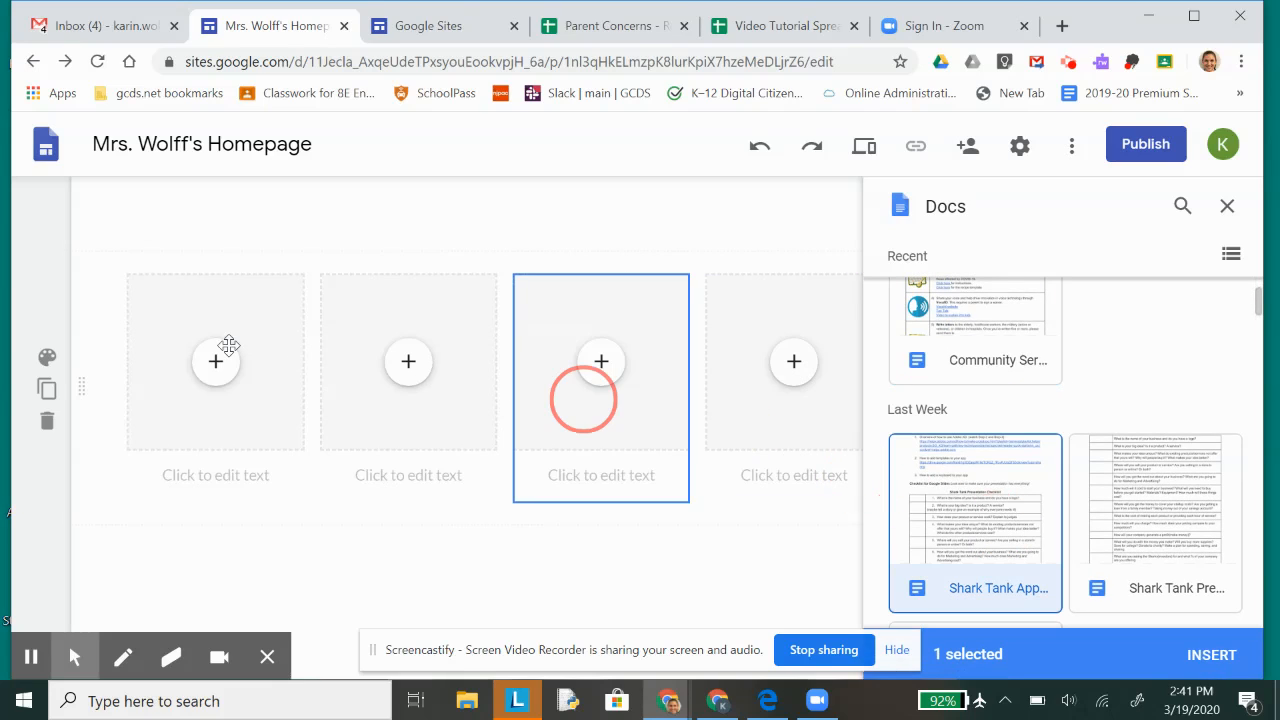
left_click(224, 388)
left_click_drag(224, 386, 117, 366)
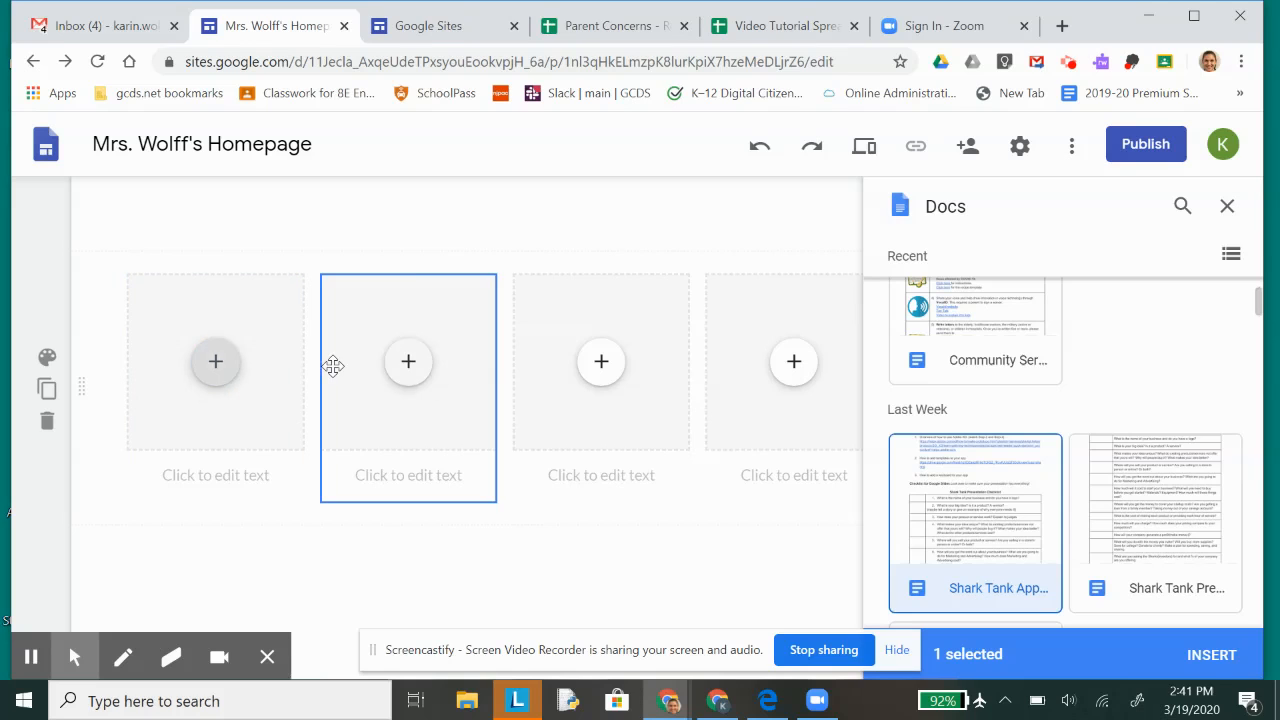
Step: Embed the selected Shark Tank document below the four-column section and stretch its frame taller
left_click(1211, 655)
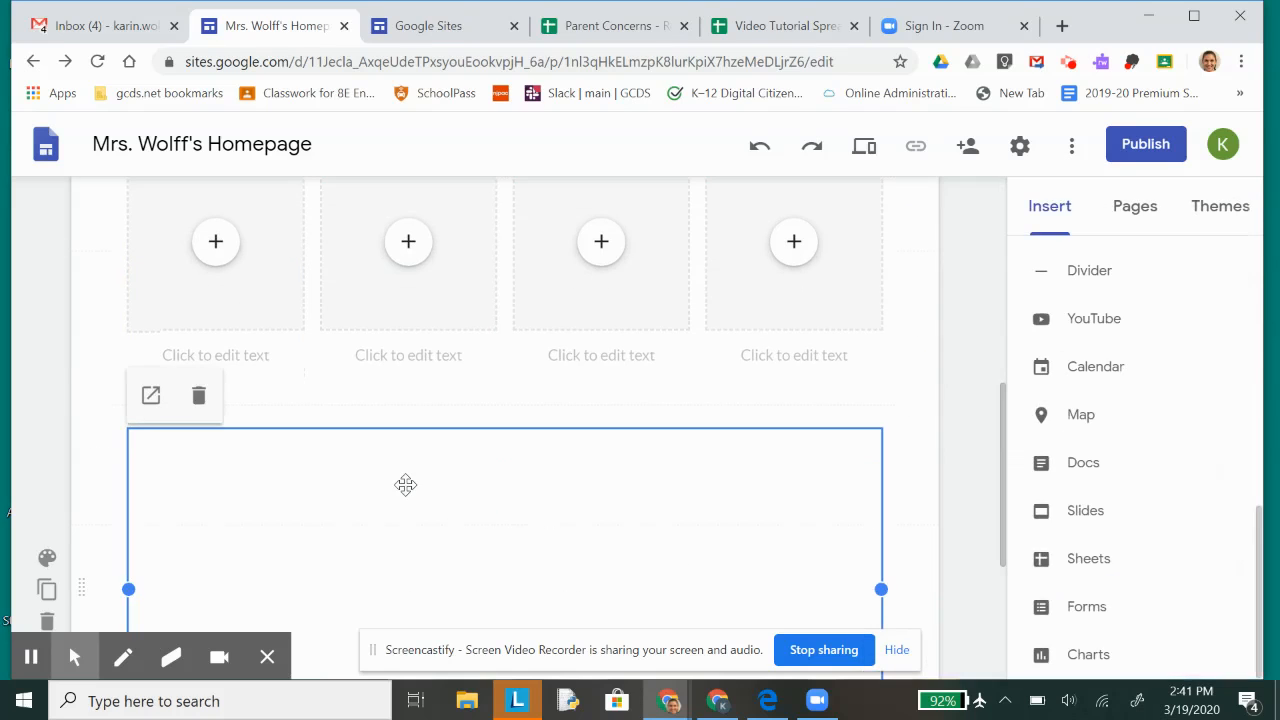
scroll(400, 532, "down", 3)
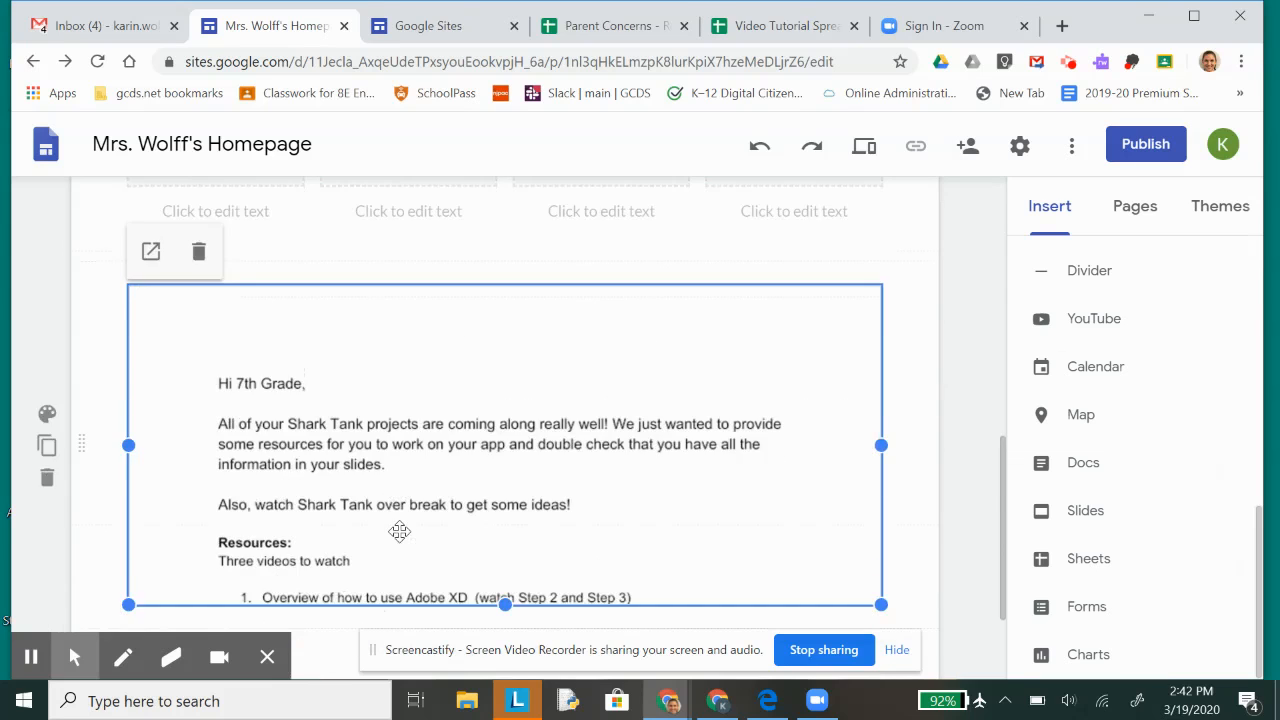
left_click_drag(505, 449, 523, 546)
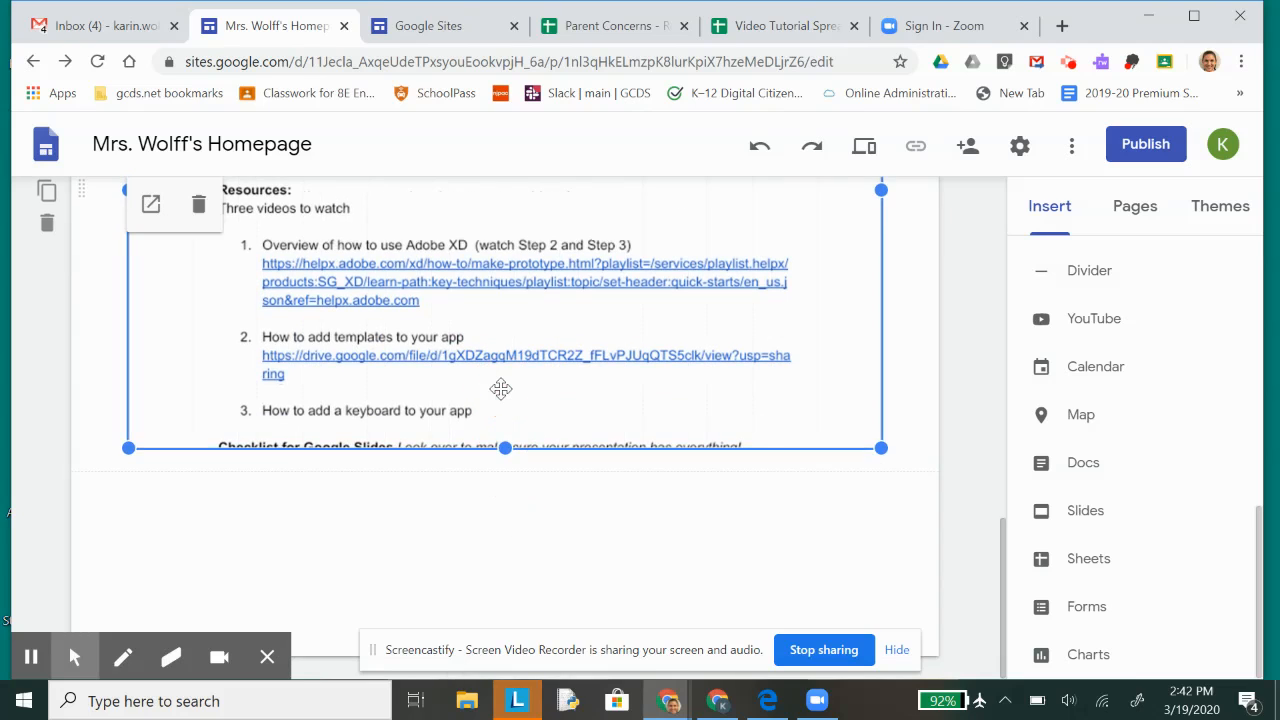
Step: Add a new page named Online Resources to the site
scroll(1139, 607, "up", 10)
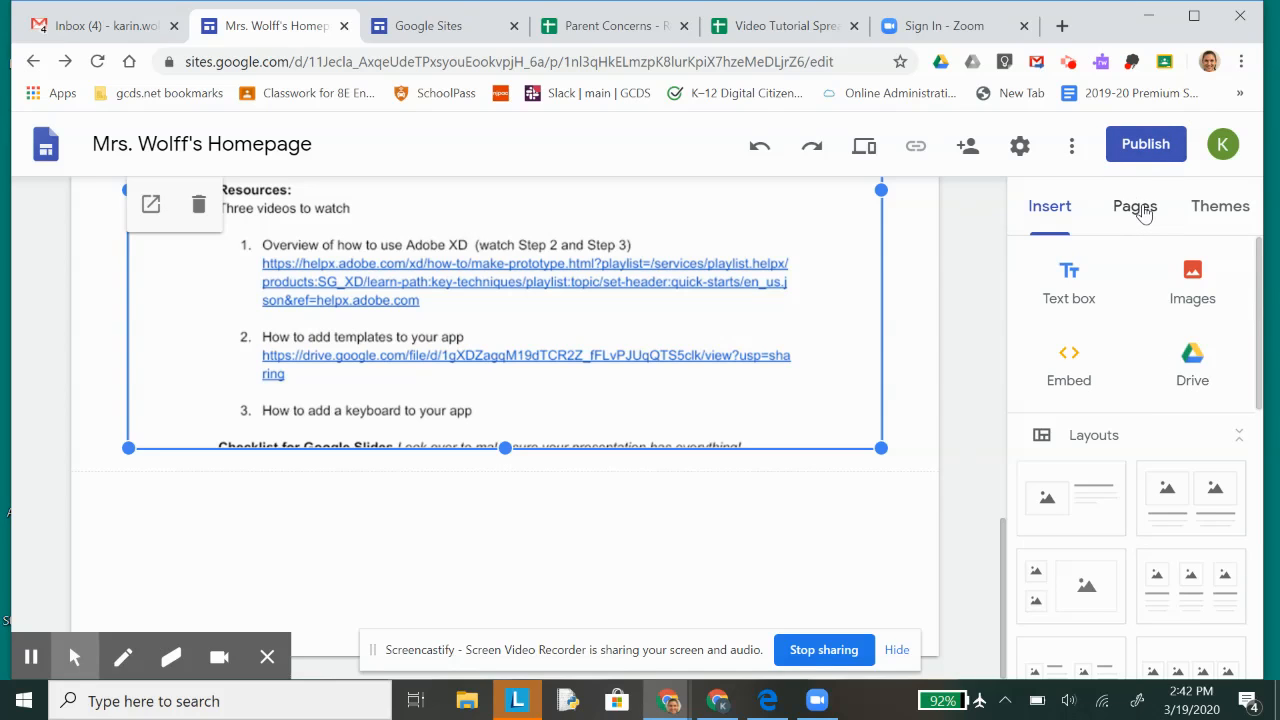
scroll(740, 378, "up", 10)
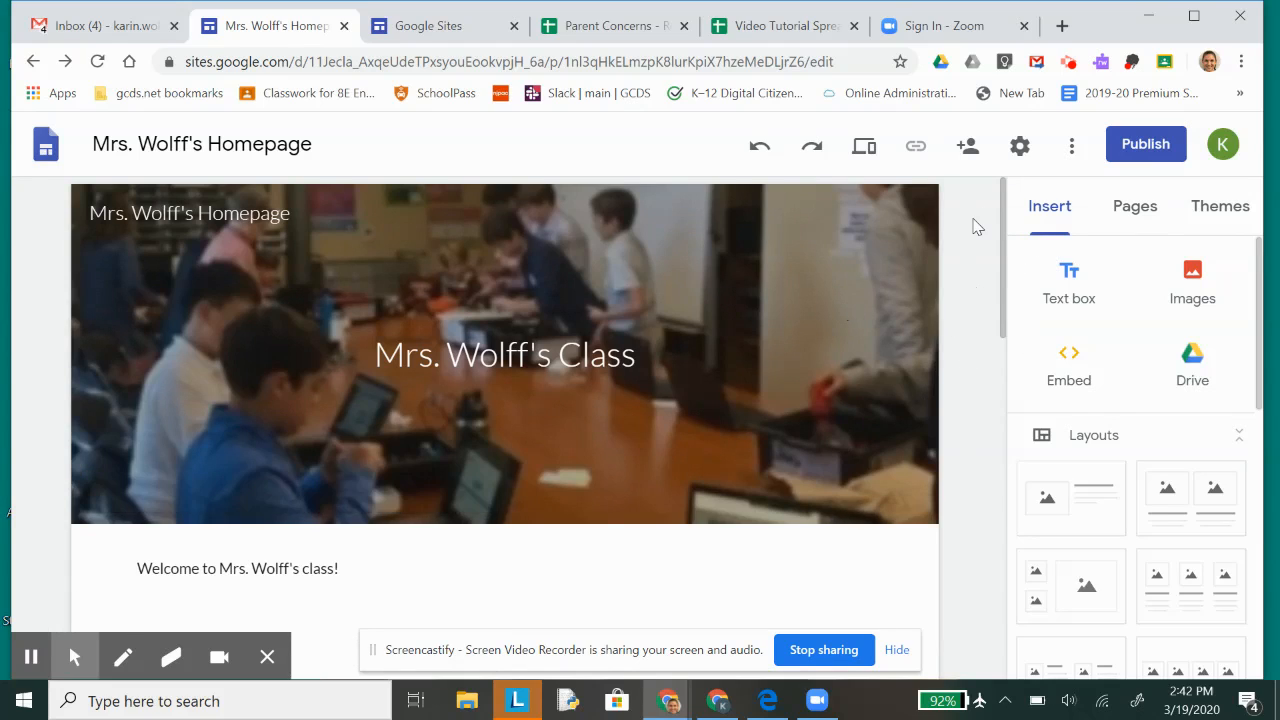
left_click(1135, 207)
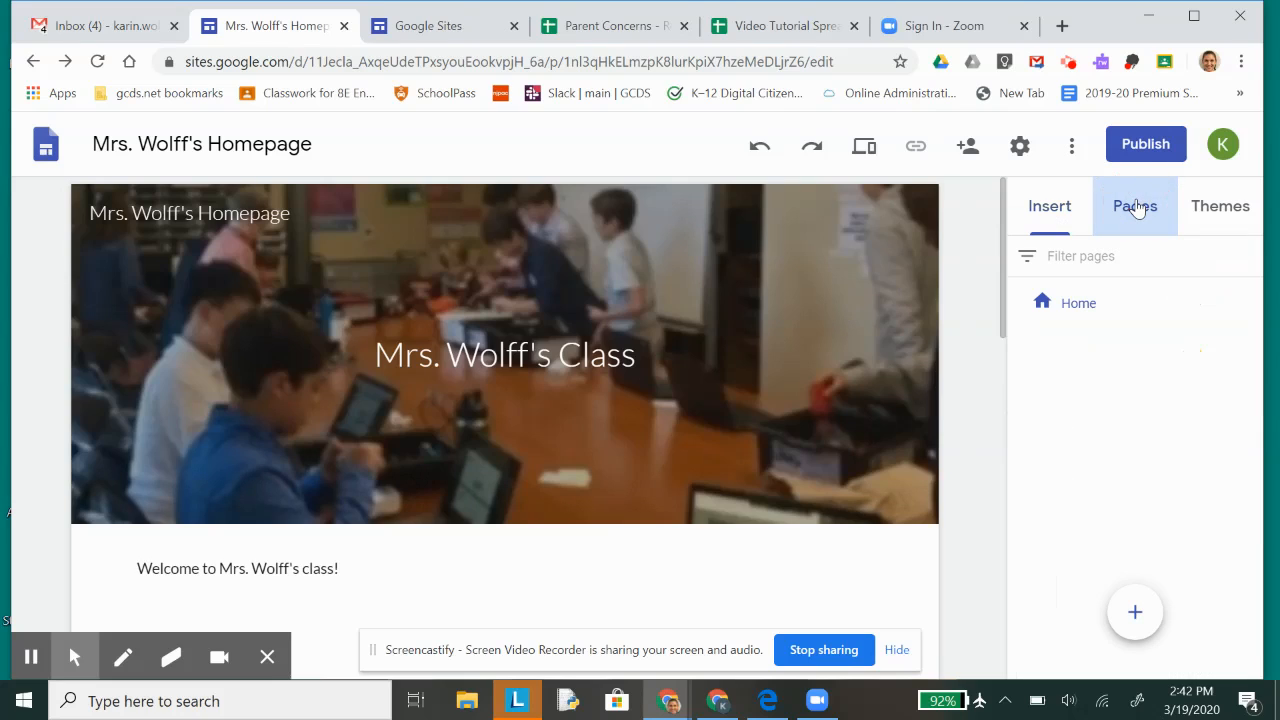
left_click(1135, 612)
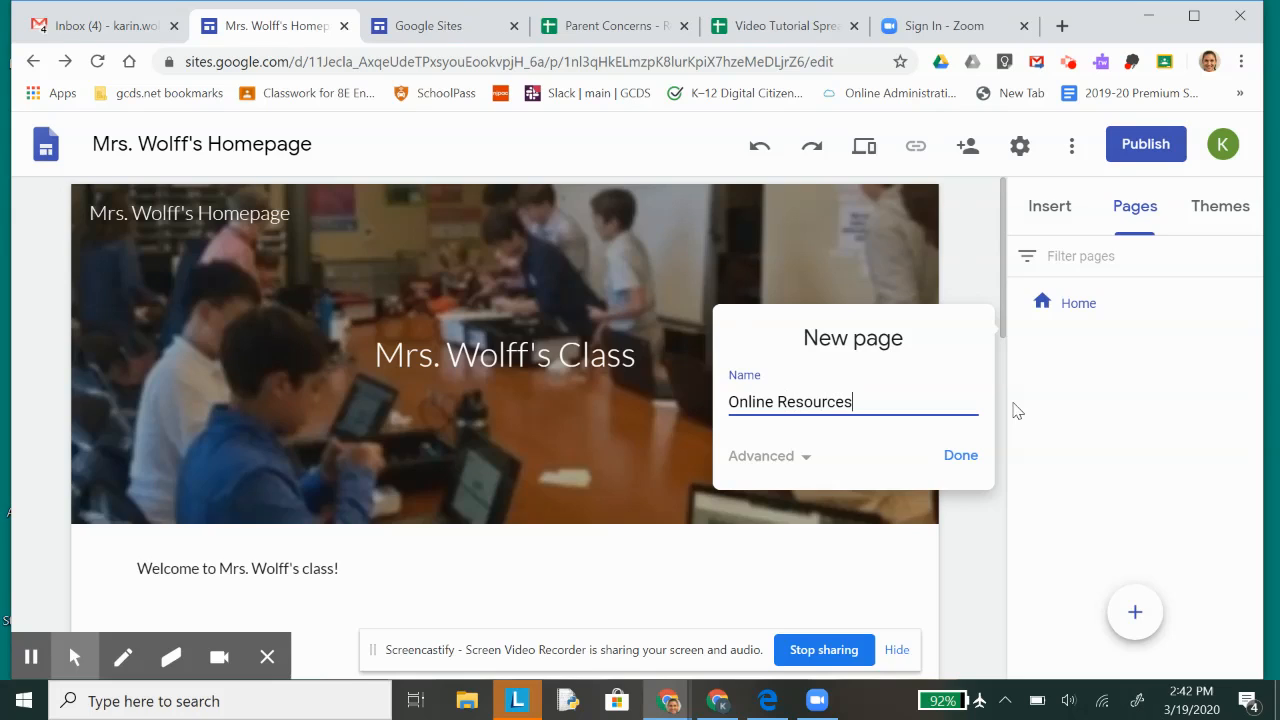
left_click(951, 458)
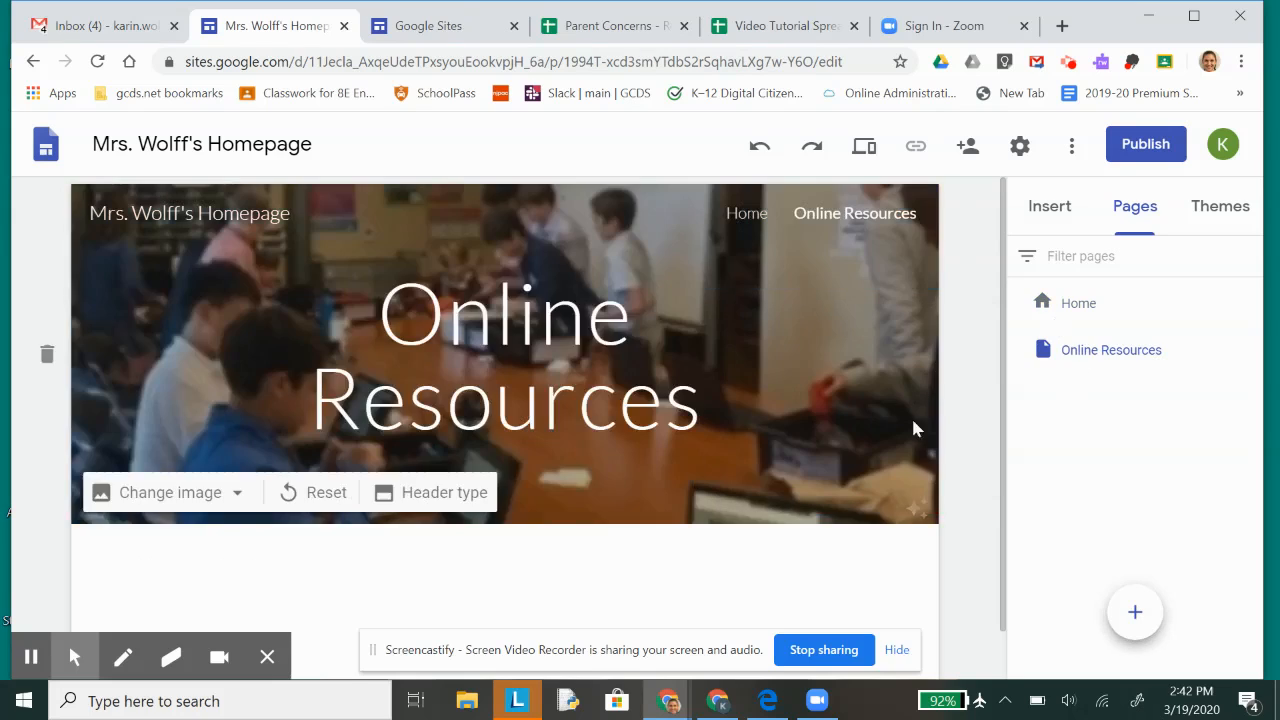
Step: Check the site navigation by visiting the Home page, looking over its content and returning to Online Resources
left_click(750, 215)
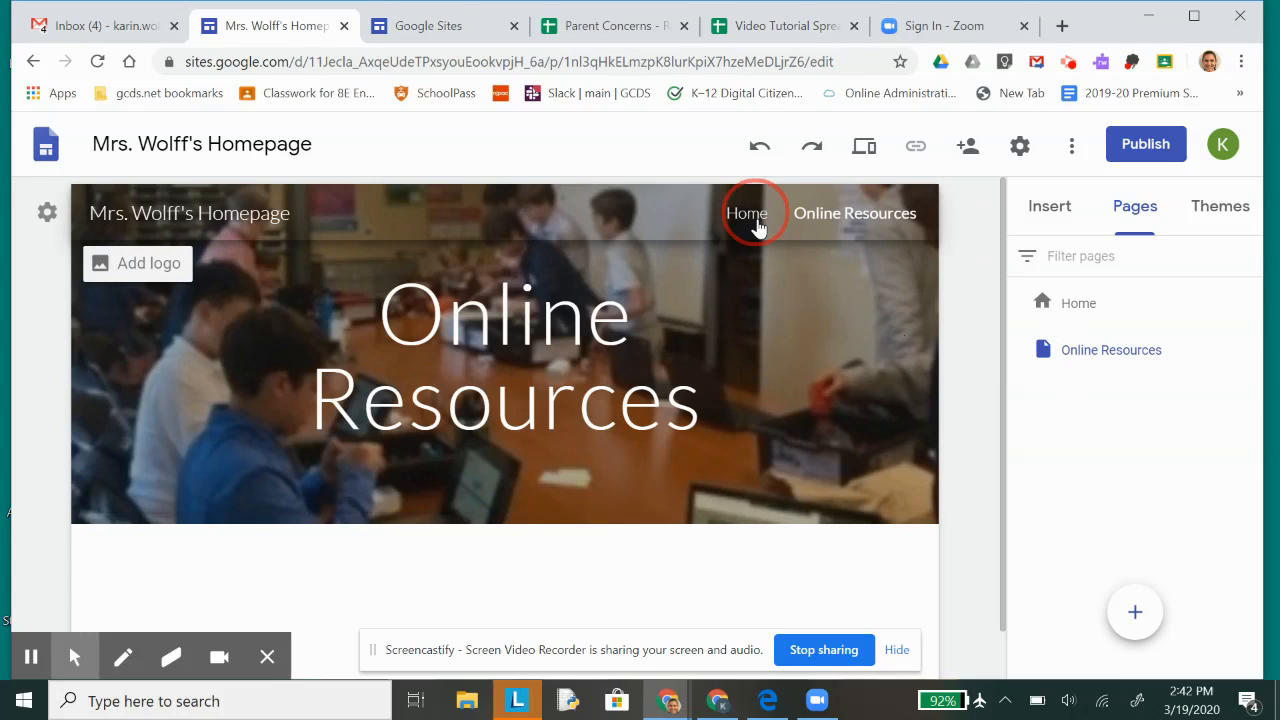
scroll(690, 466, "down", 1)
scroll(689, 466, "up", 1)
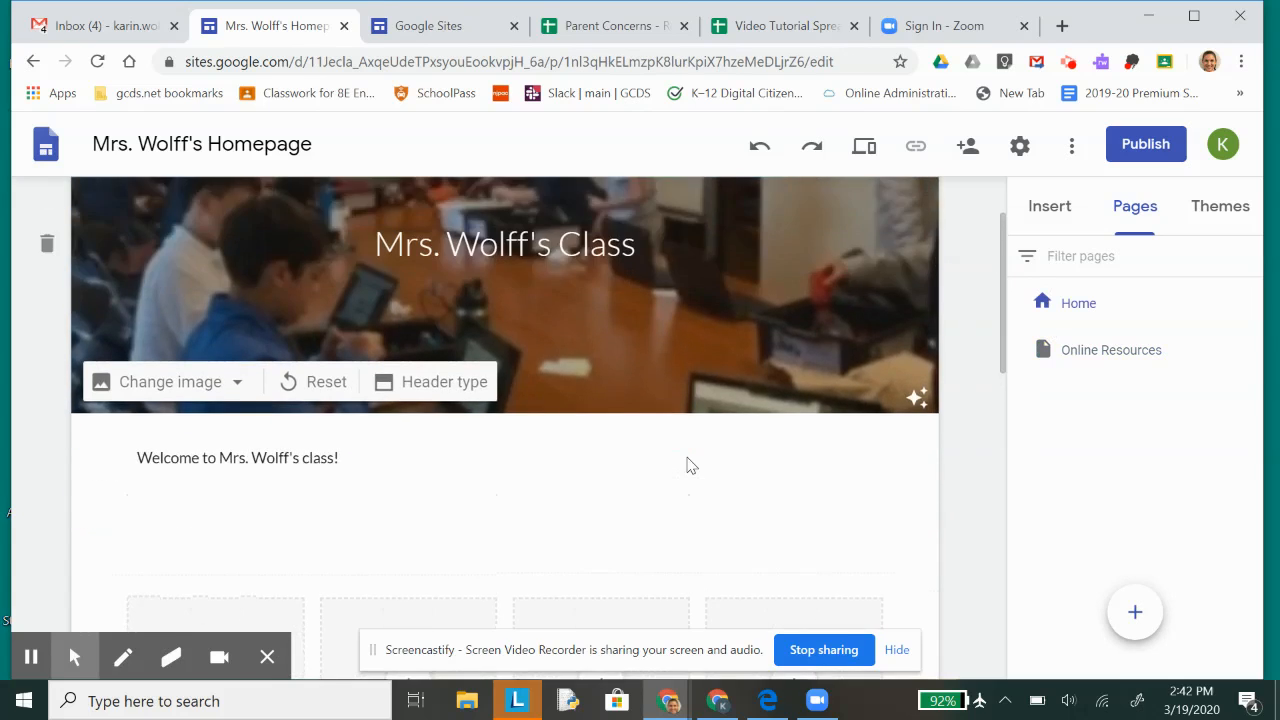
scroll(689, 466, "down", 1)
scroll(711, 511, "up", 3)
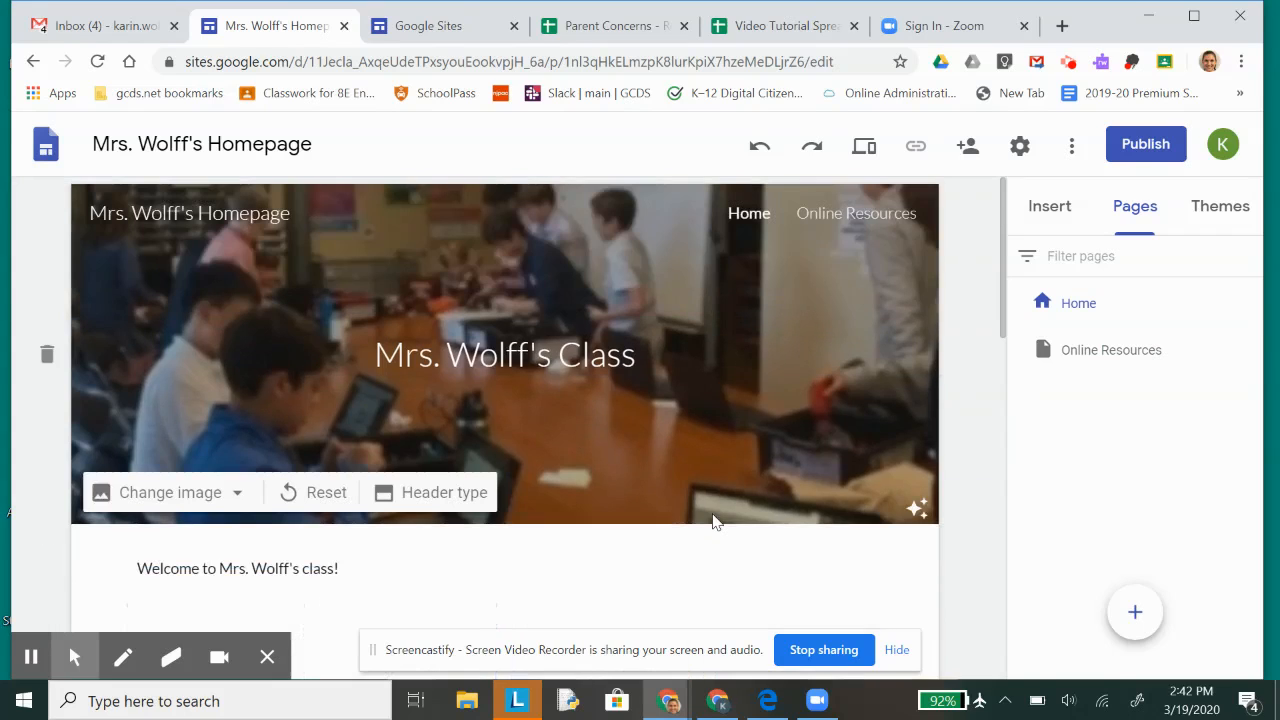
left_click(822, 215)
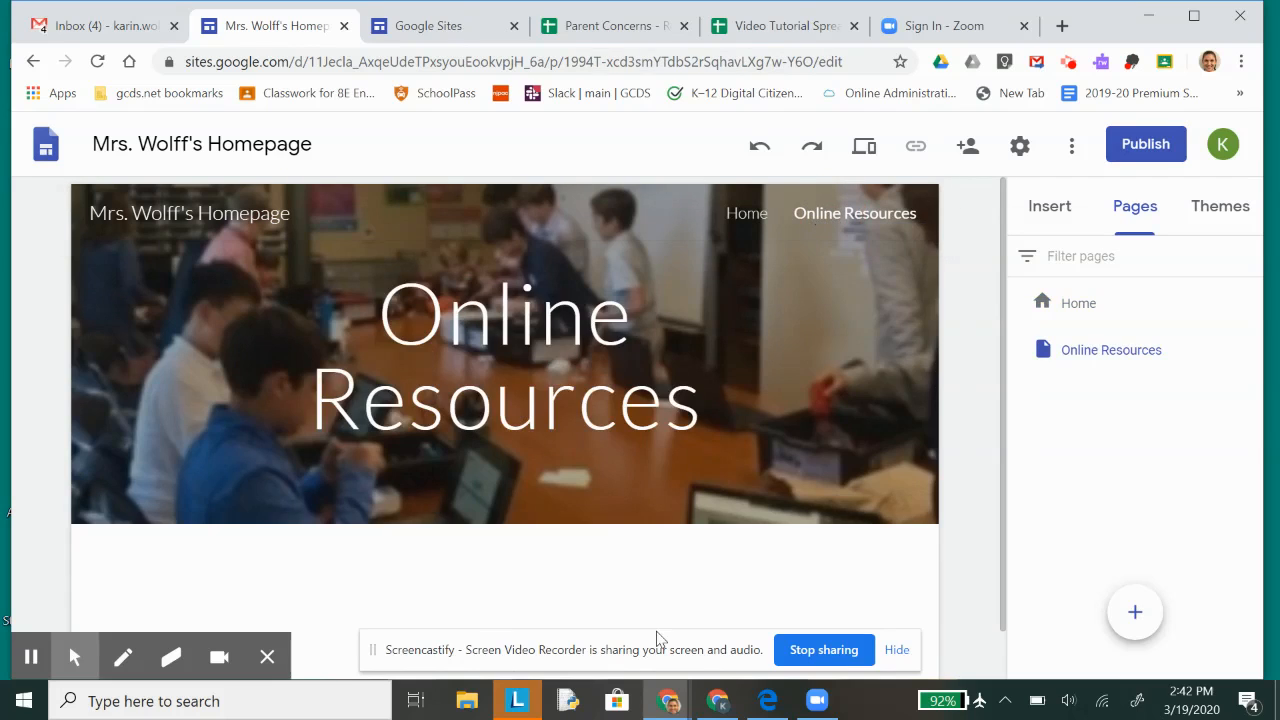
left_click(1061, 214)
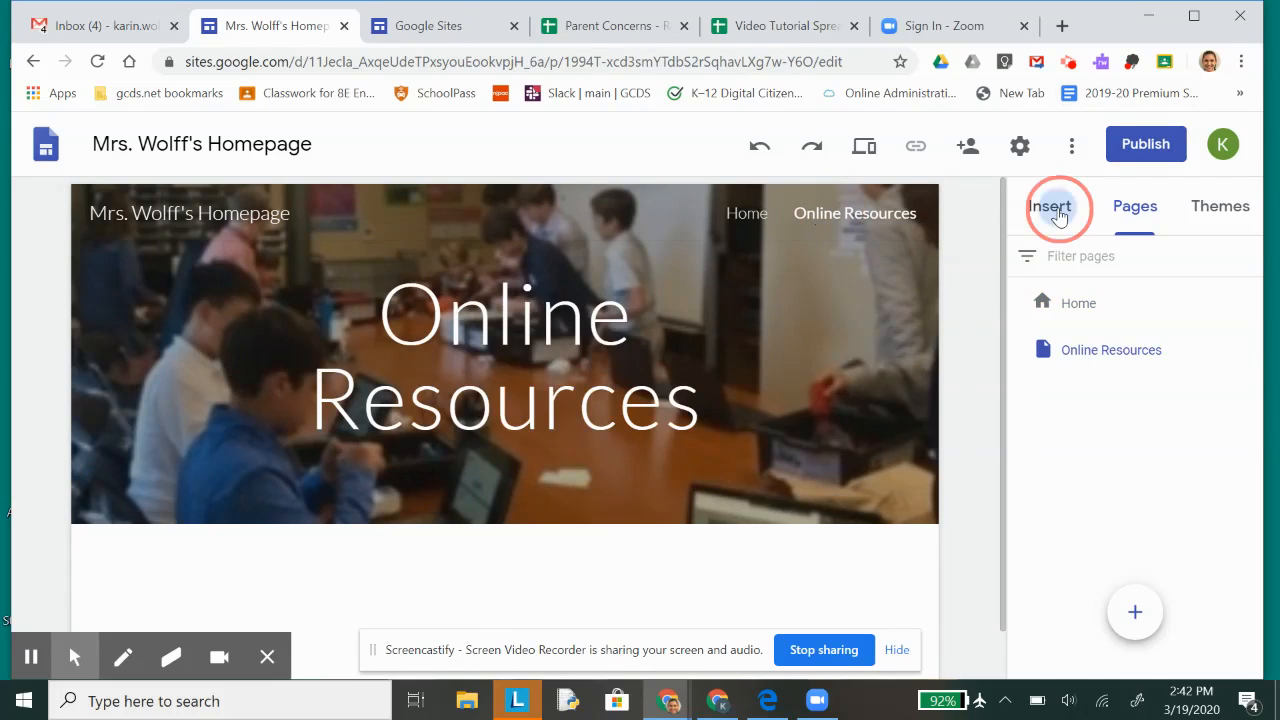
left_click(1070, 285)
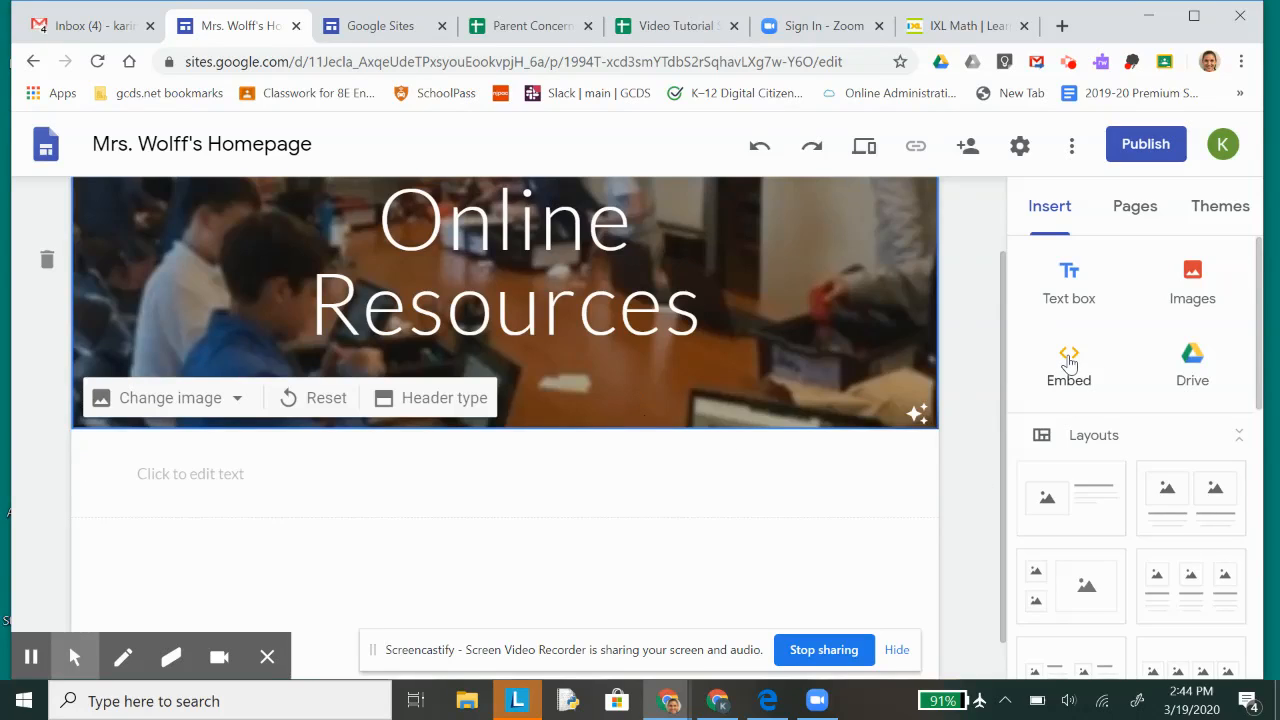
left_click(1068, 358)
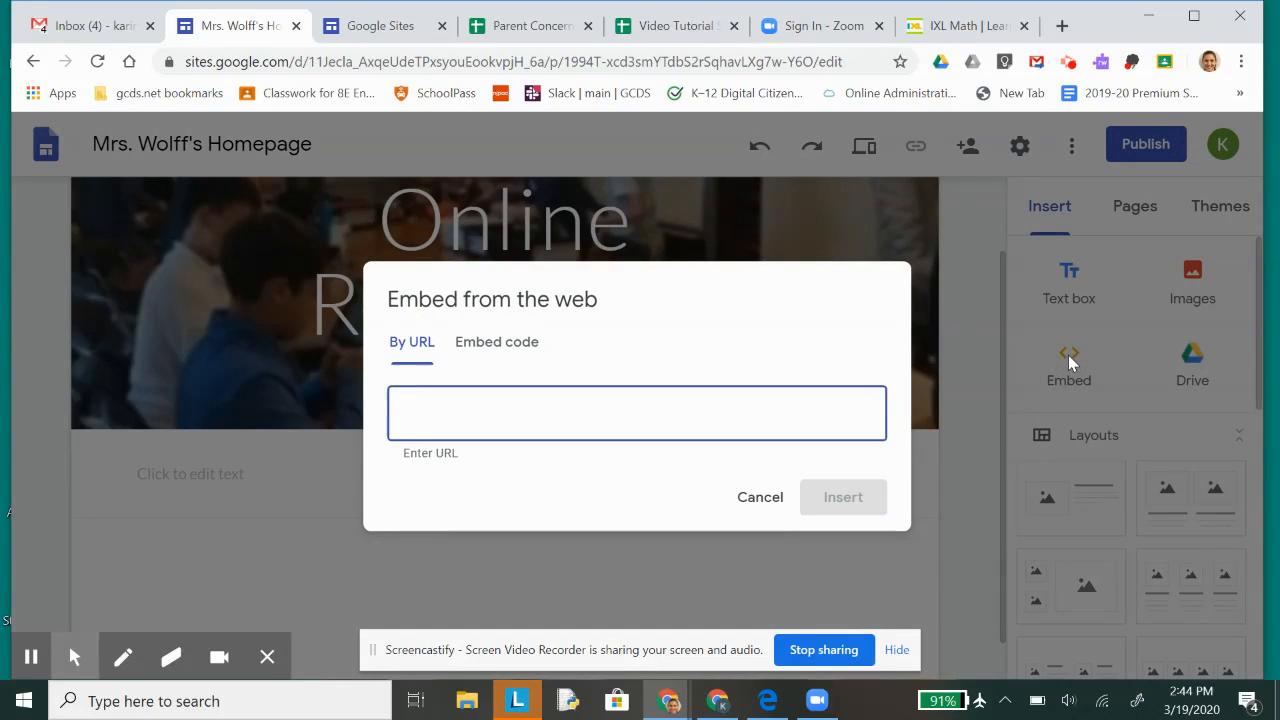
type("https://www.ixl.com/math/")
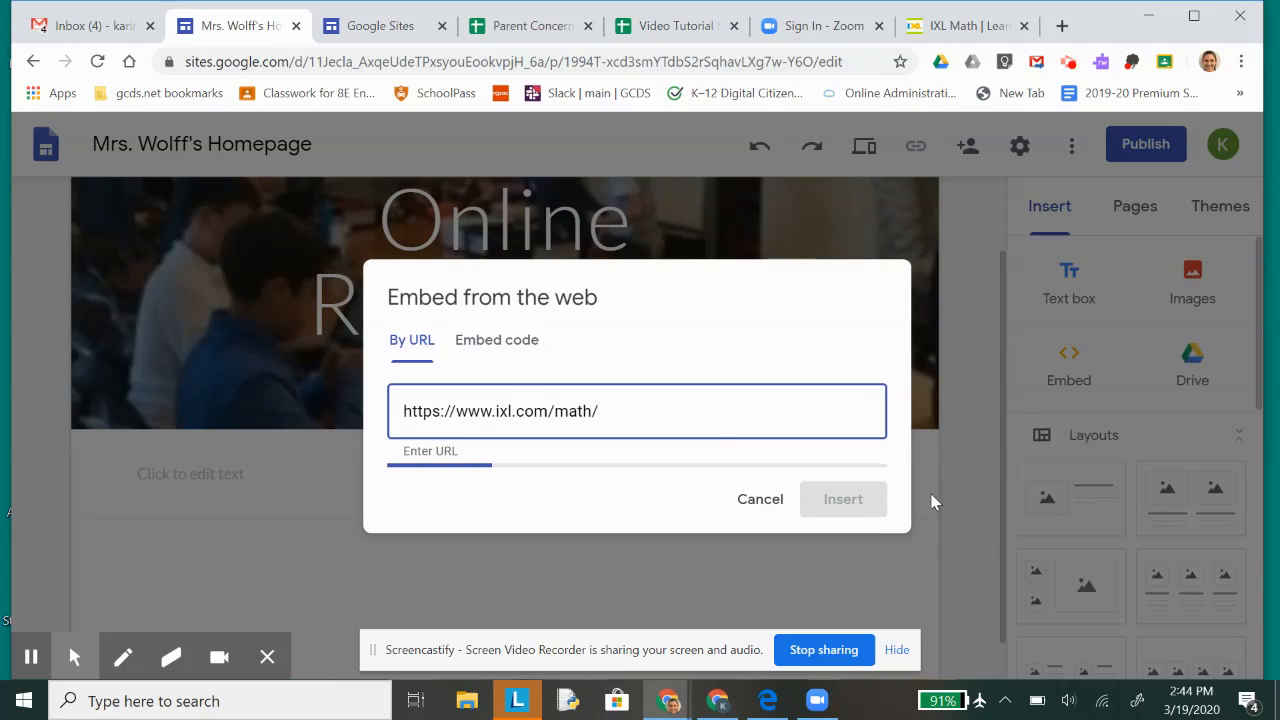
left_click(829, 606)
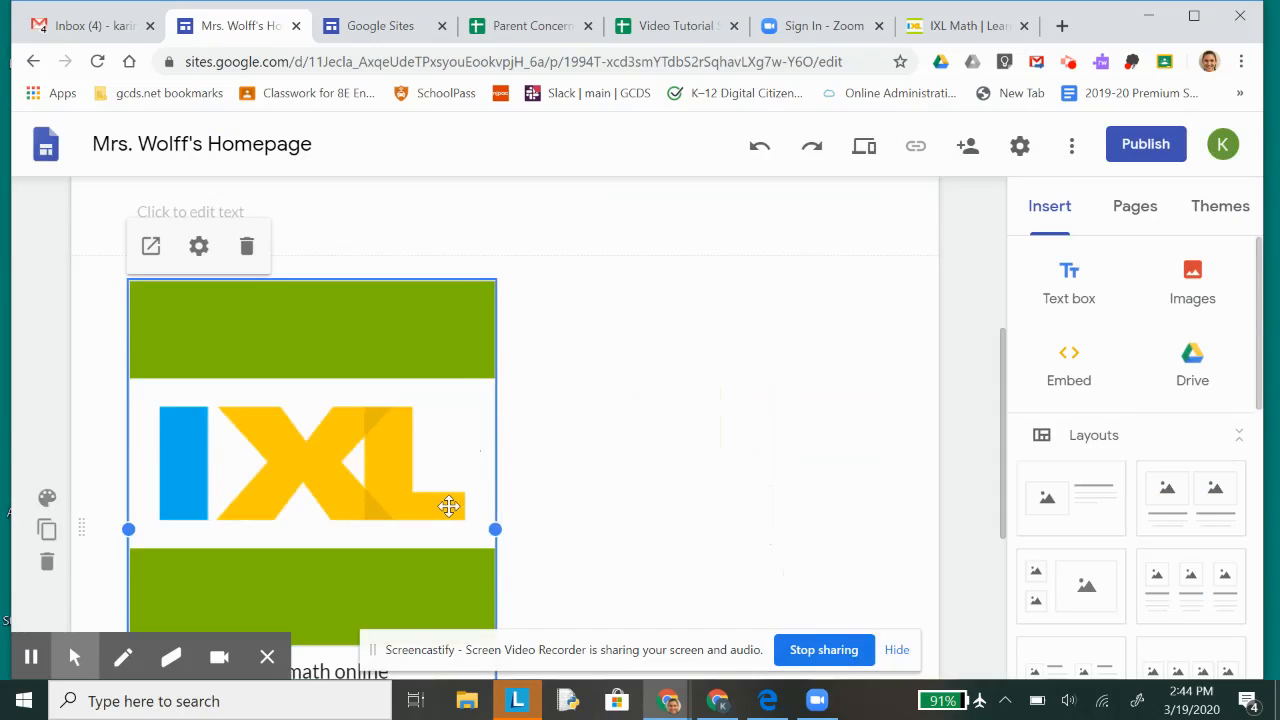
Step: Narrow the IXL embed and move the empty text box into the space beside it
scroll(455, 420, "up", 1)
left_click(476, 264)
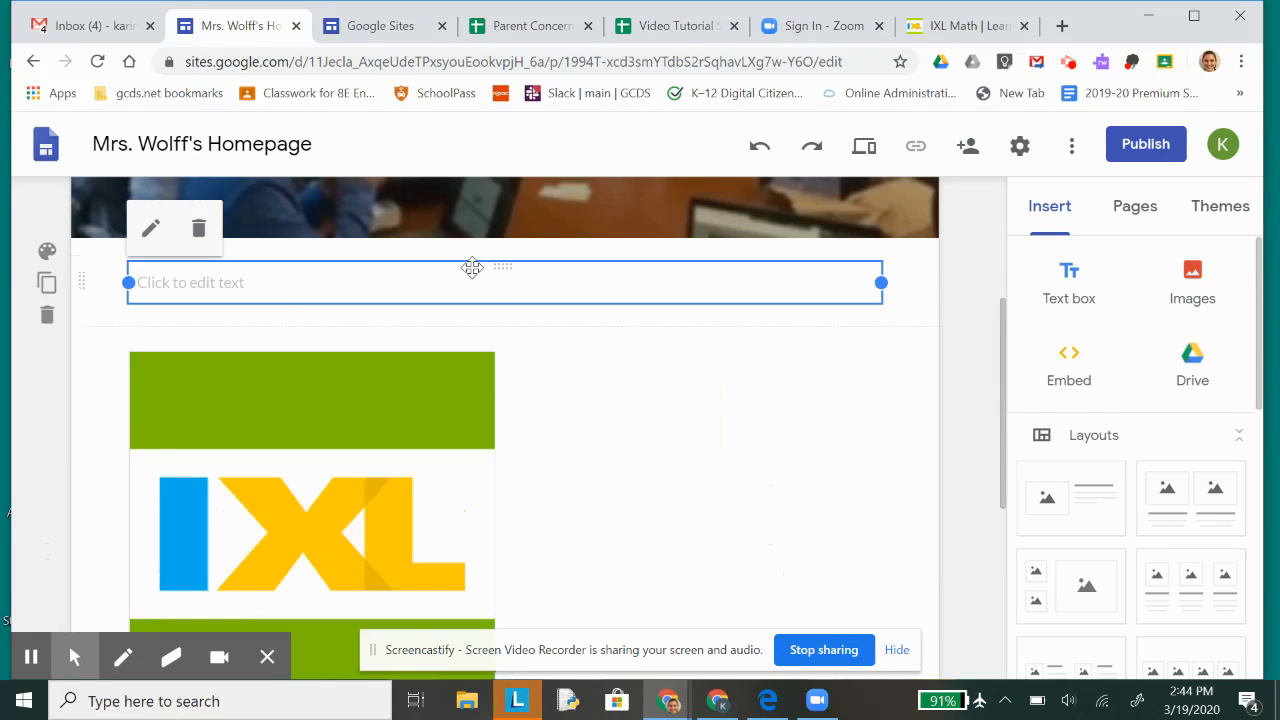
left_click(449, 374)
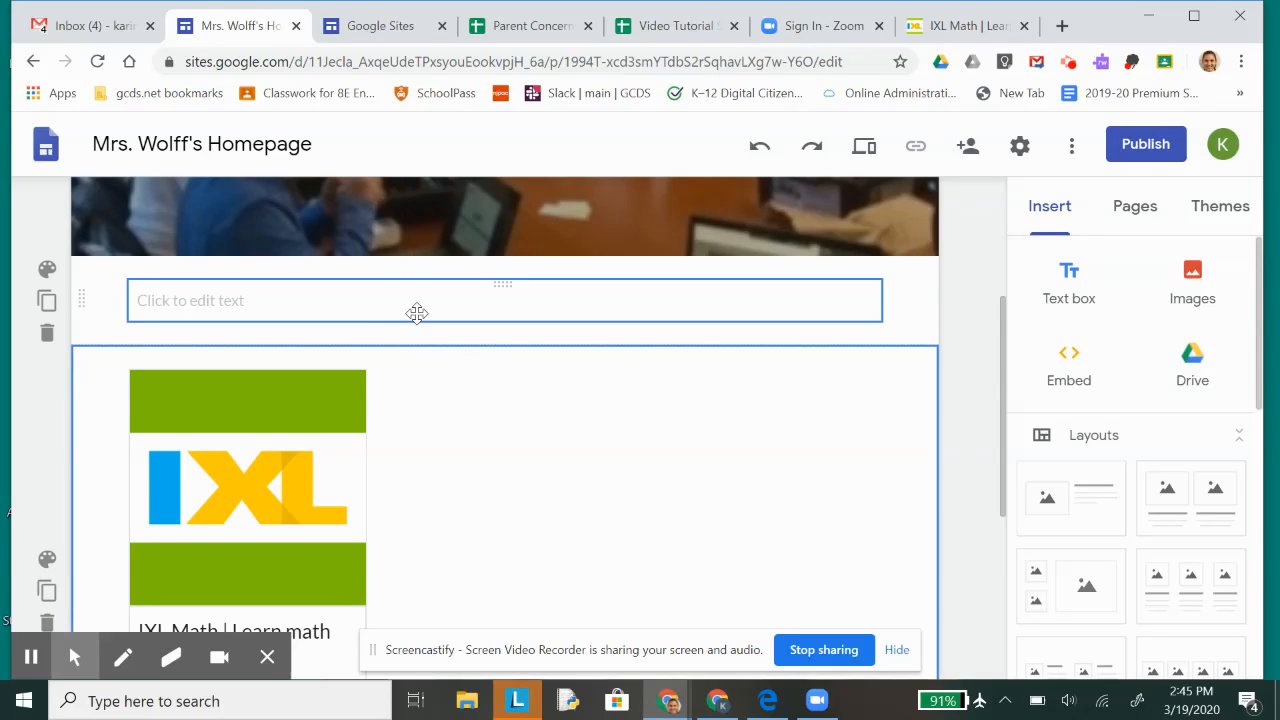
left_click_drag(386, 277, 480, 450)
Step: Enter "Students- remember your login is ...." in the text box beside the IXL embed
left_click(452, 449)
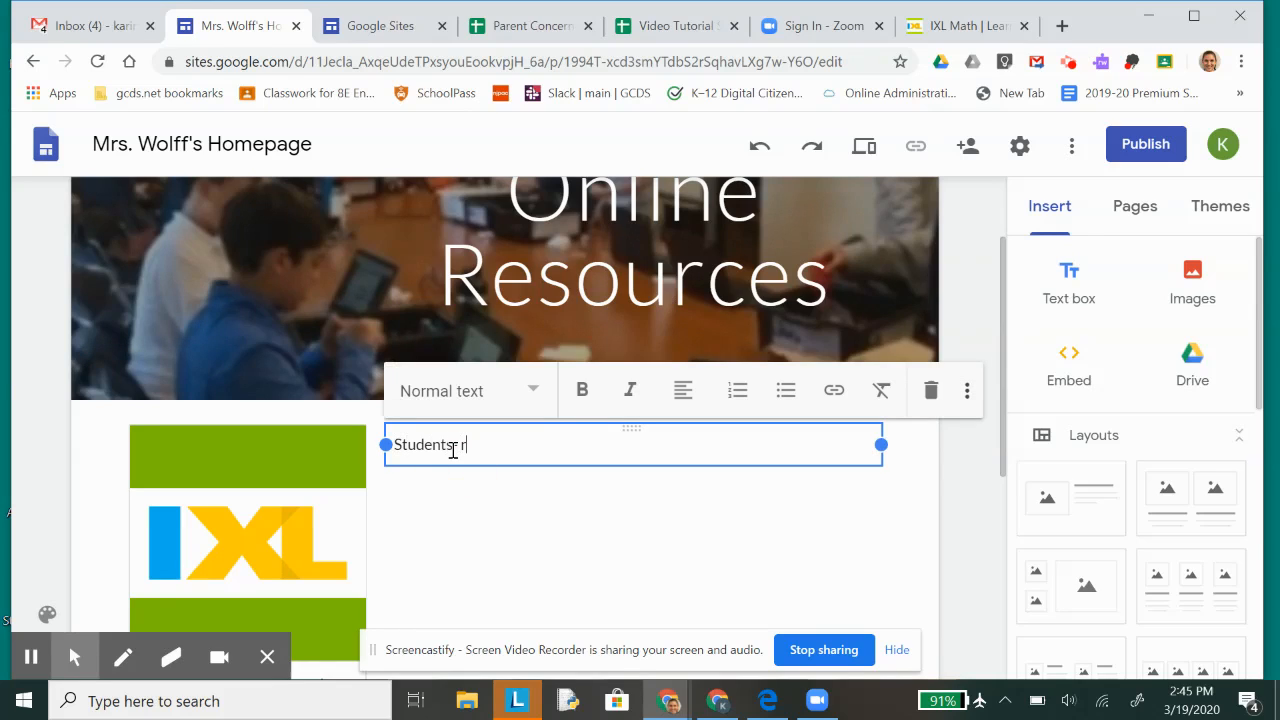
type("Students remember oyur ")
type("your login is ....")
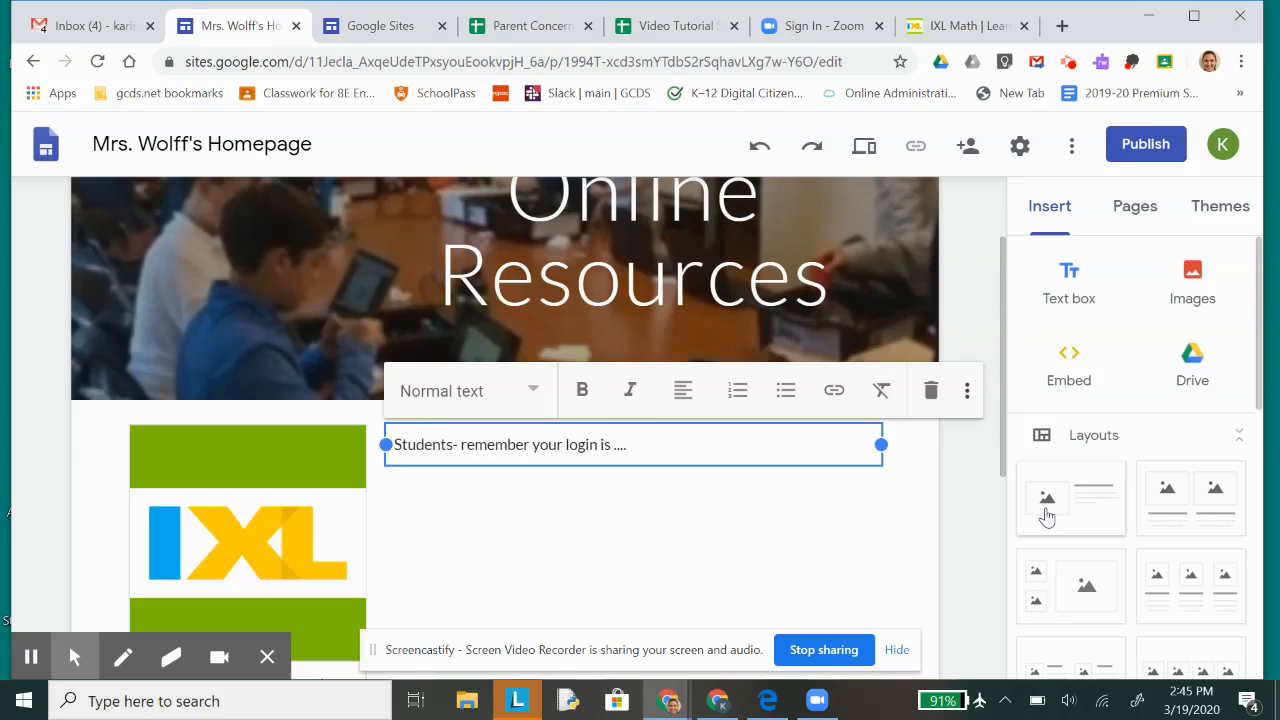
left_click(971, 537)
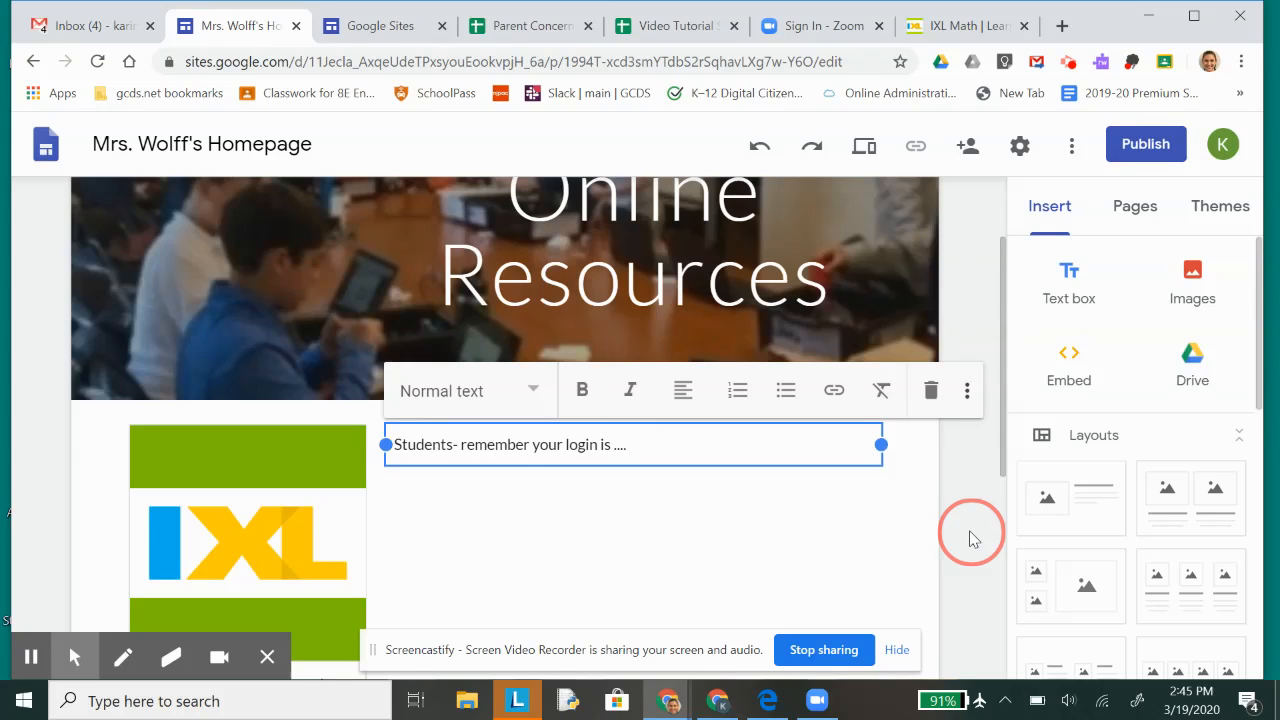
Step: Add another new page named Book Recommendations to the site
scroll(657, 497, "down", 2)
scroll(657, 497, "up", 3)
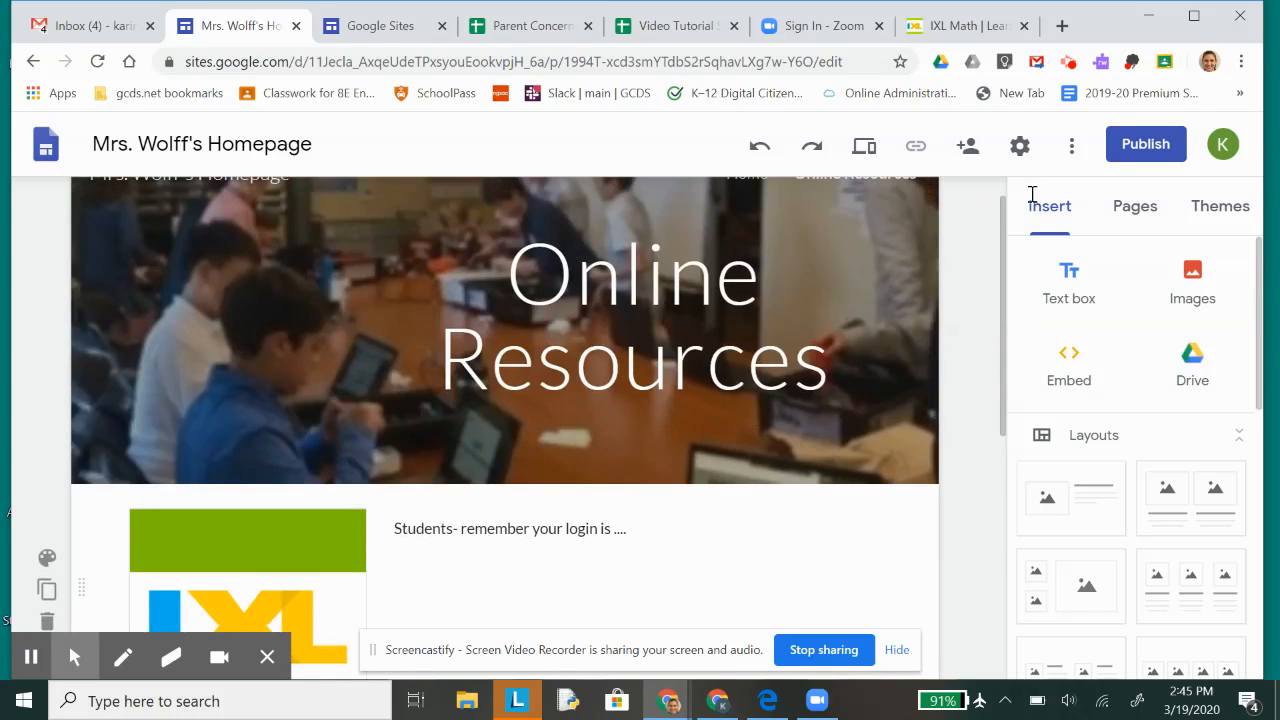
left_click(1131, 212)
scroll(910, 300, "up", 1)
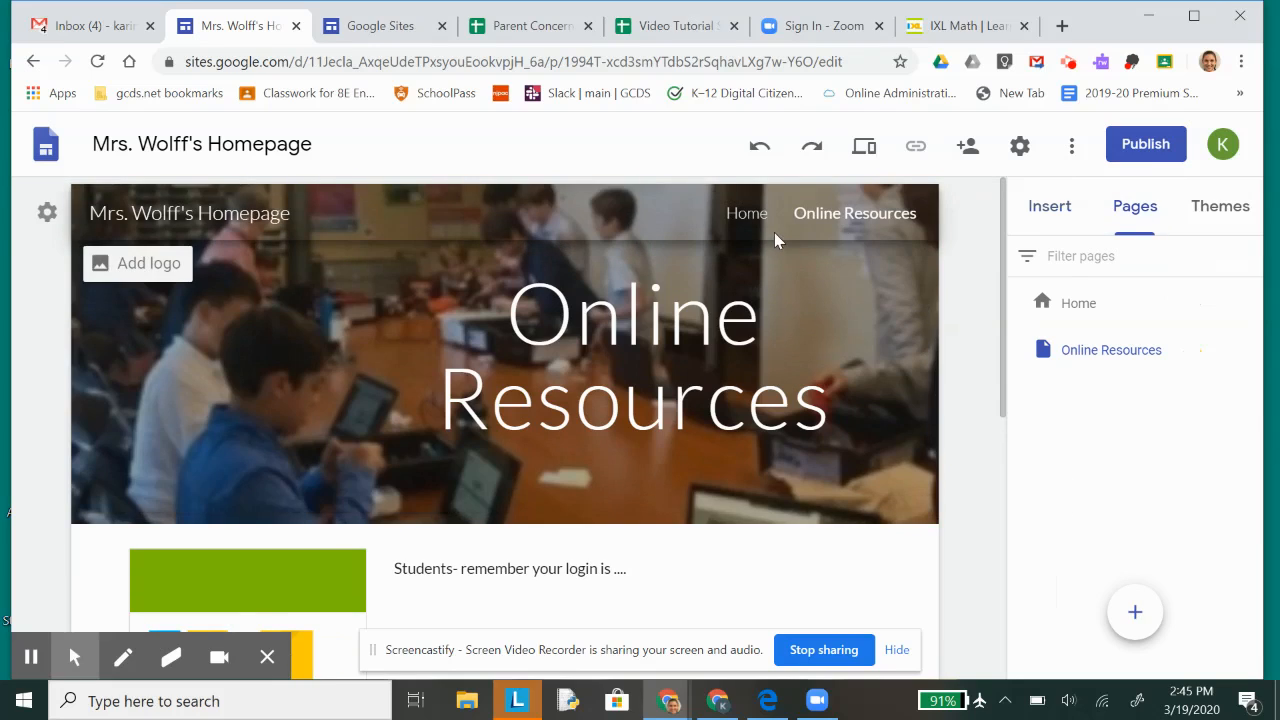
left_click(1134, 616)
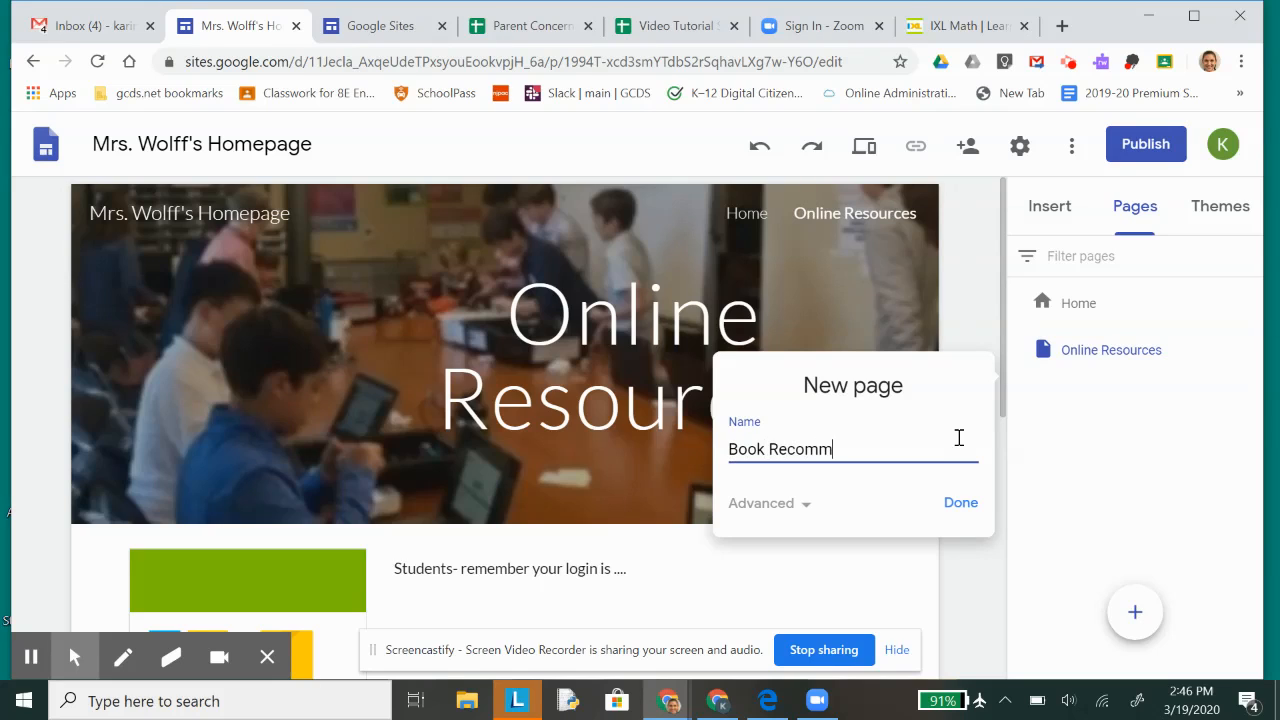
left_click(952, 509)
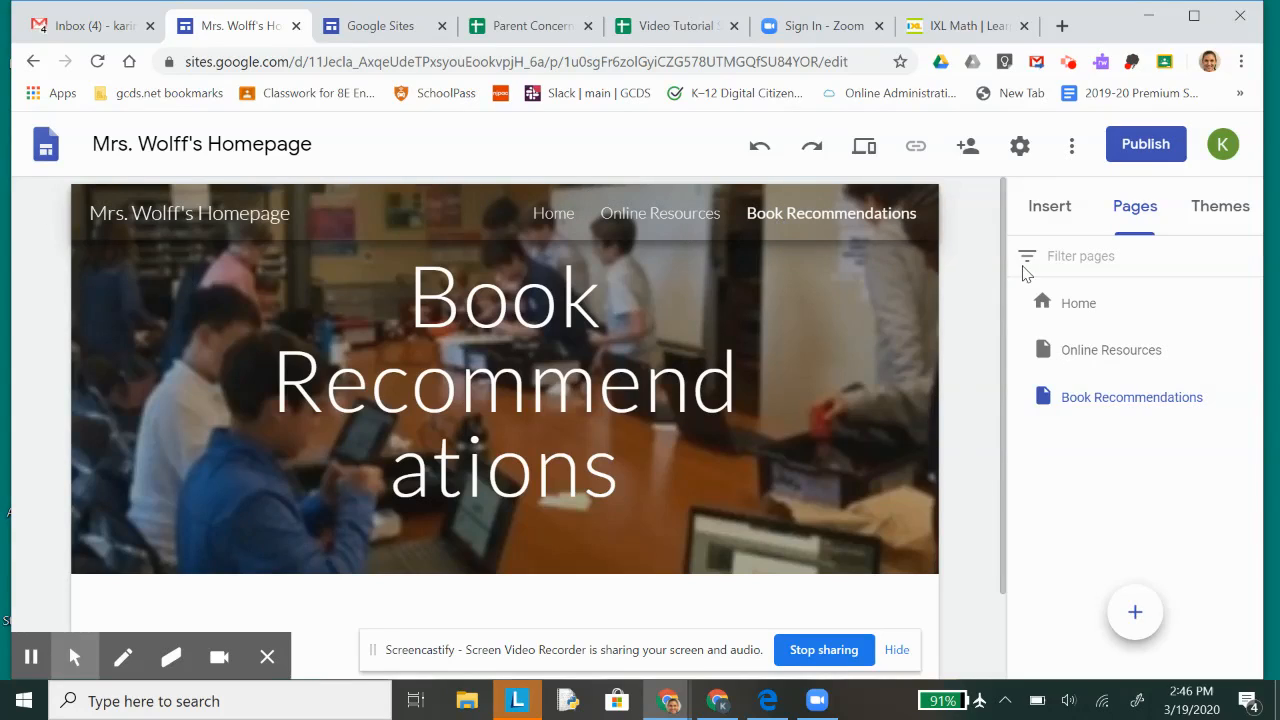
Step: Open the site's sharing settings and begin entering a collaborator's e-mail address as an invitee
left_click(967, 148)
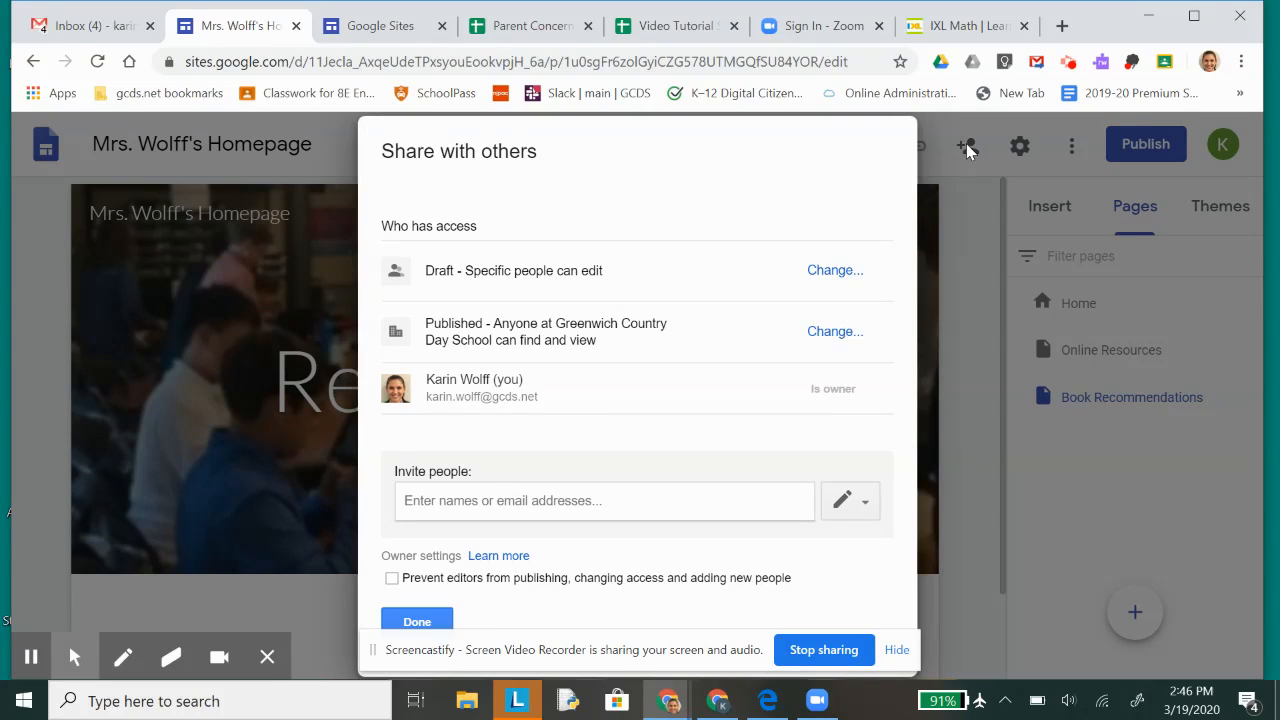
left_click(526, 499)
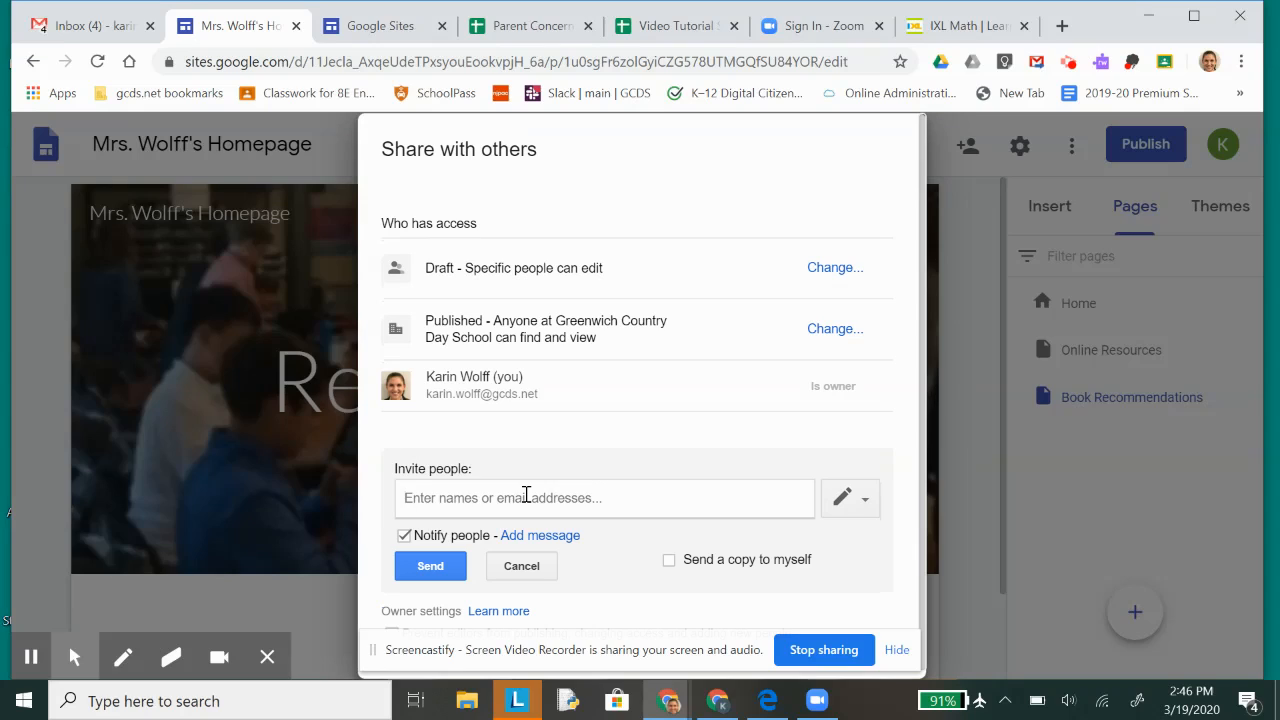
type("will.r")
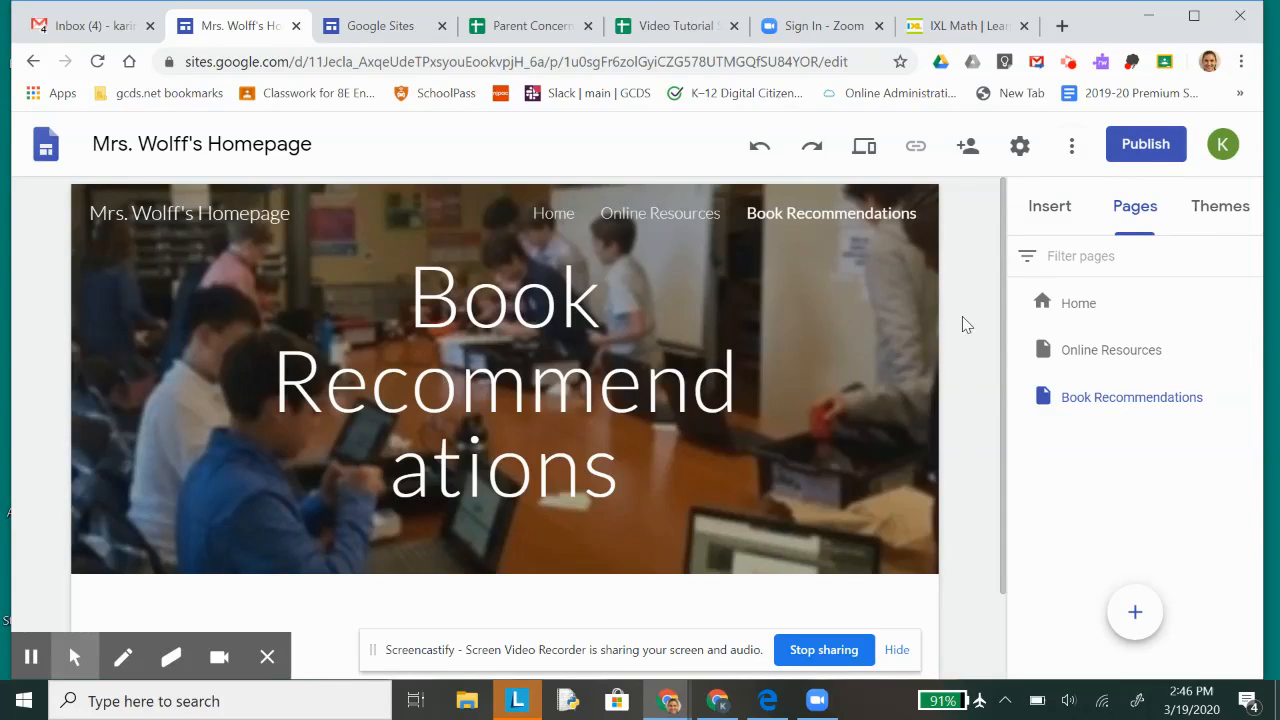
Step: Publish the site under a web address matching its title and open the publishing options
left_click(1147, 145)
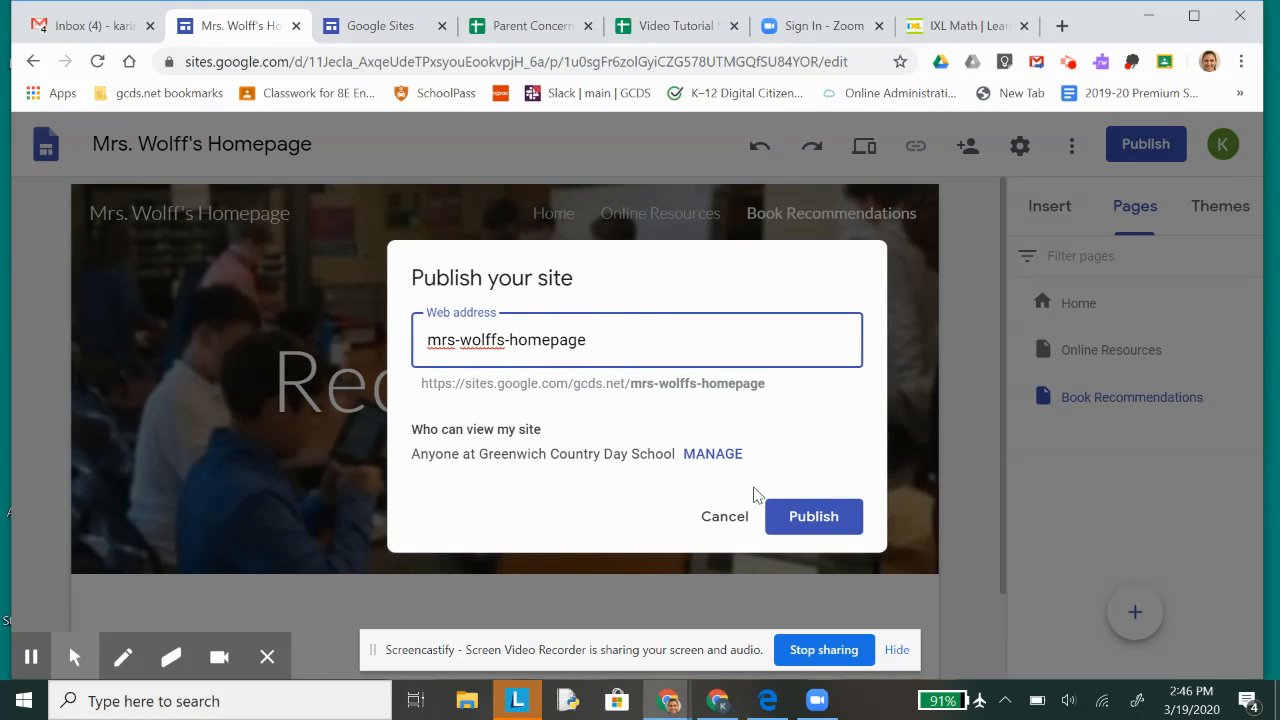
left_click(829, 521)
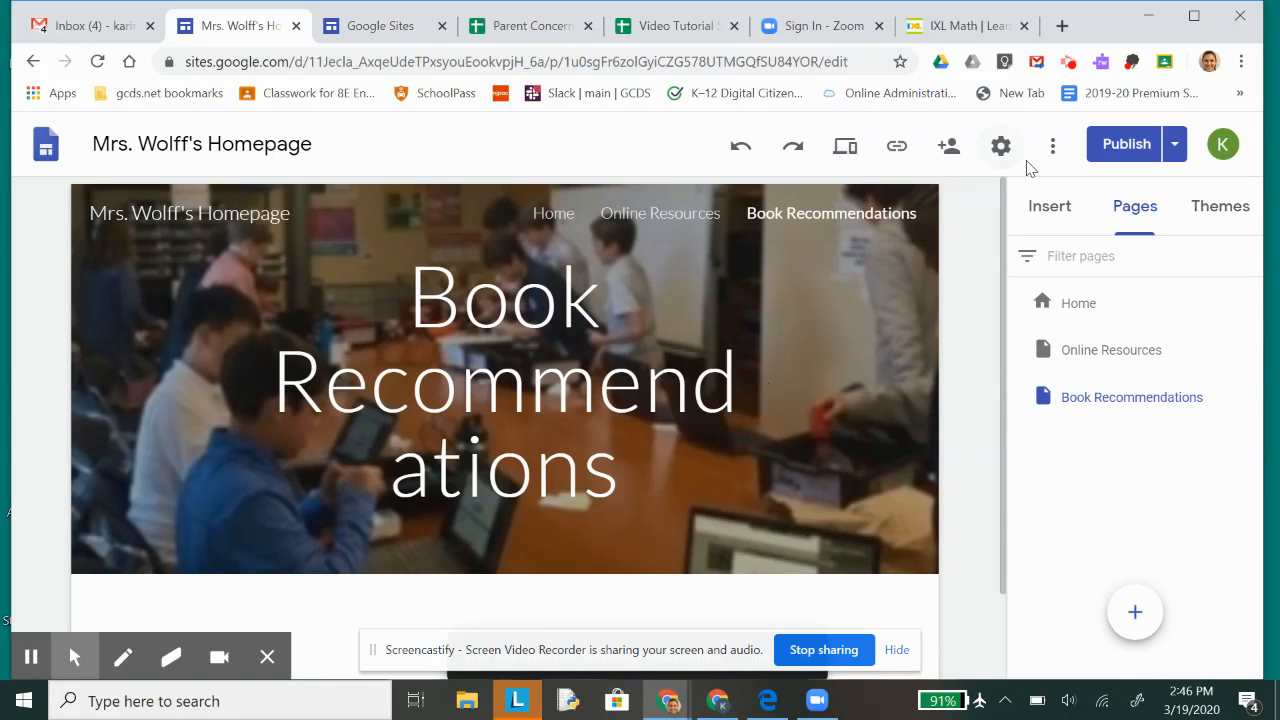
left_click(1176, 152)
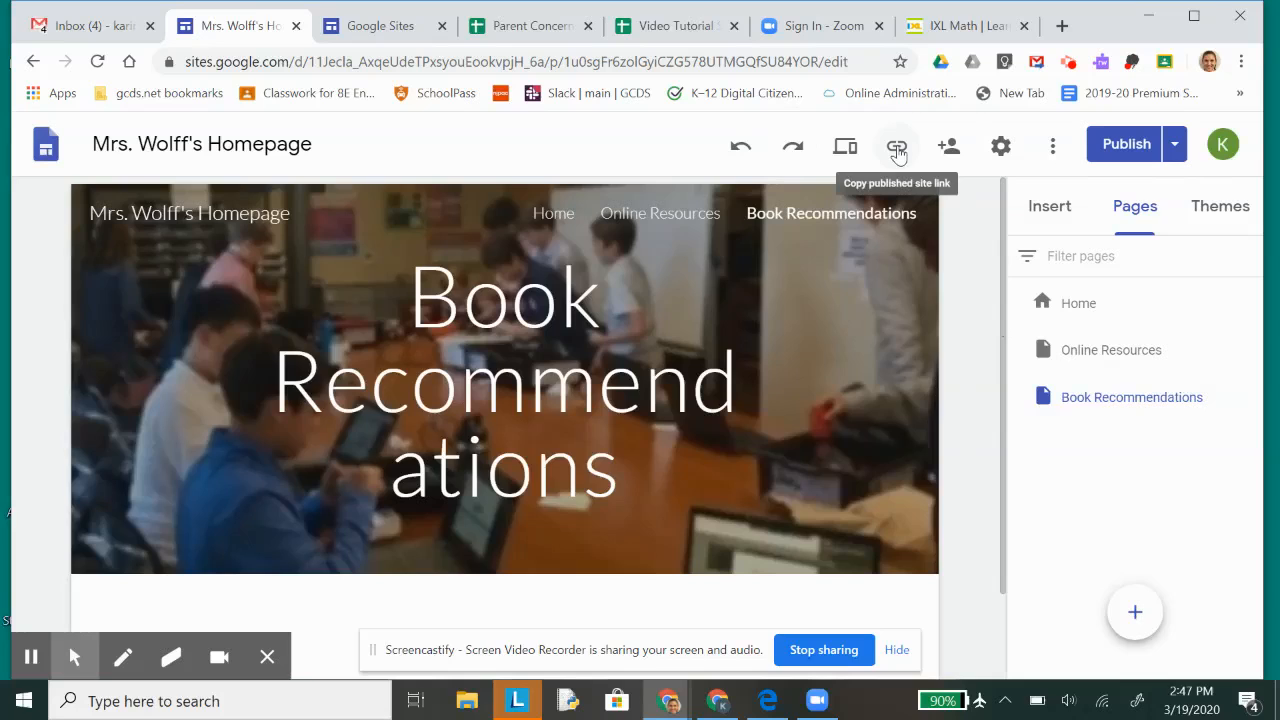
Step: Copy the link to the published site
left_click(897, 148)
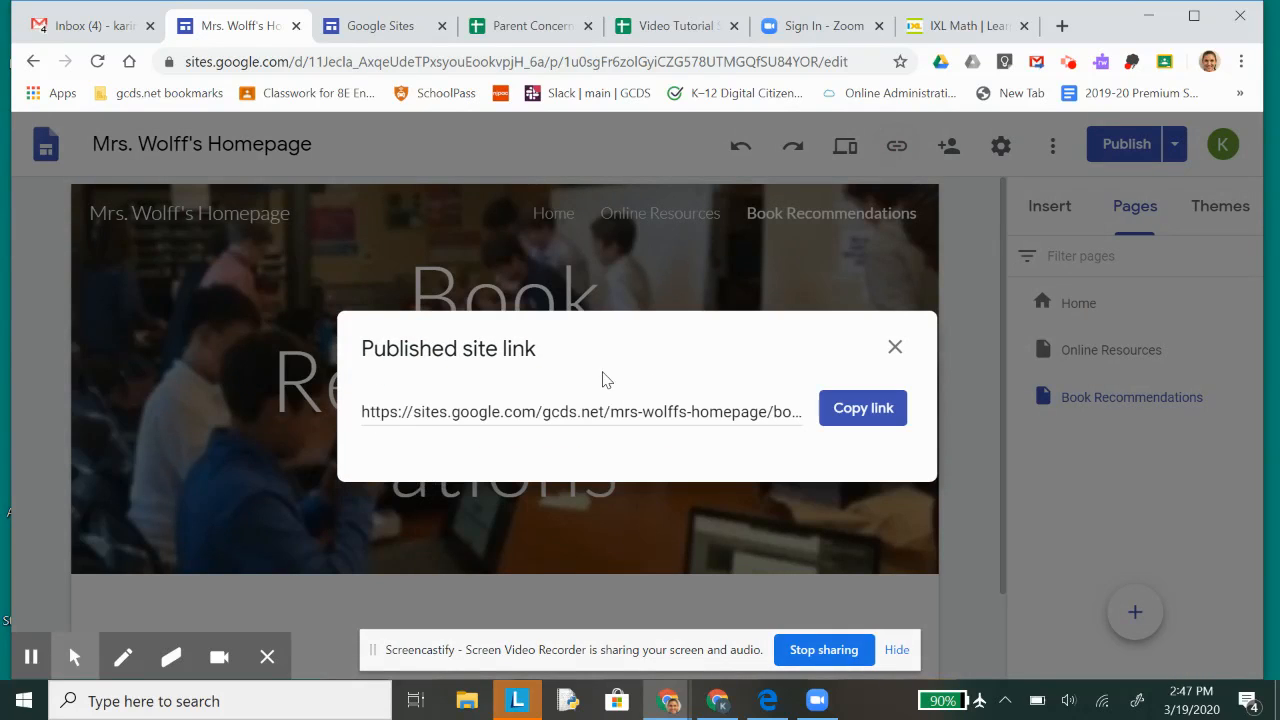
left_click(592, 413)
left_click(592, 413)
left_click(846, 415)
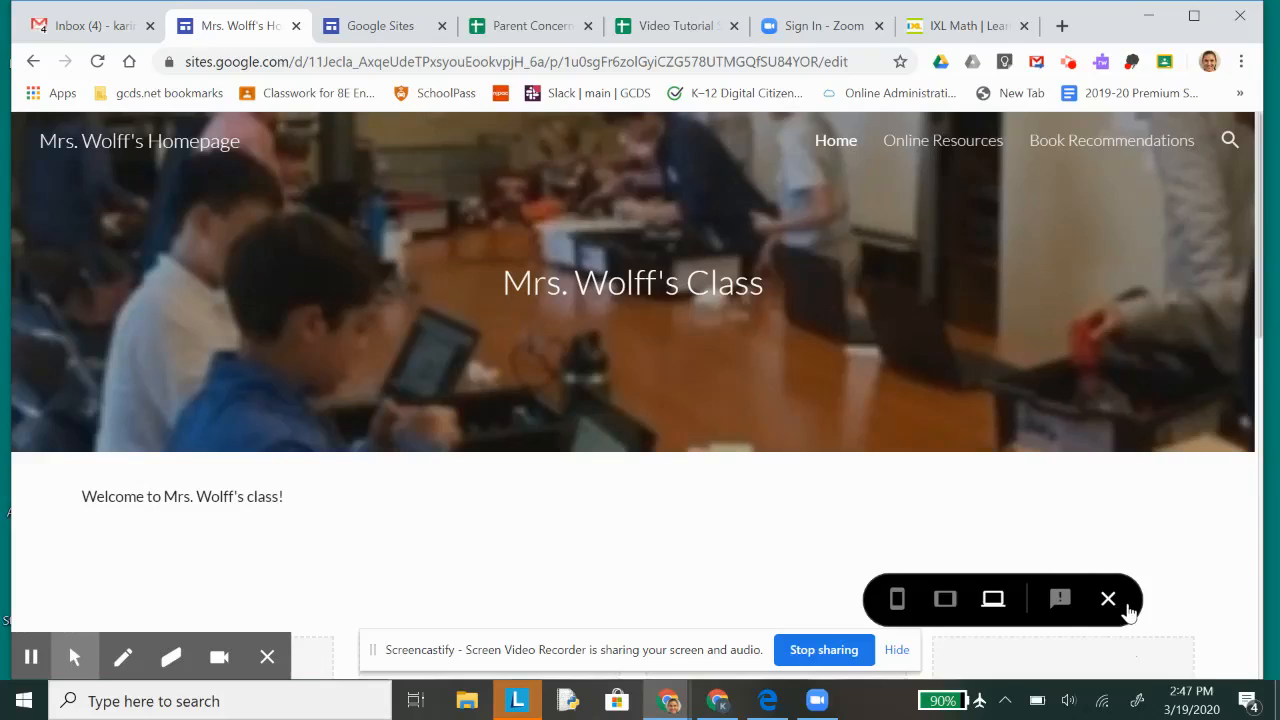
Step: Close the site preview and look over the Home page in the editor
left_click(1108, 601)
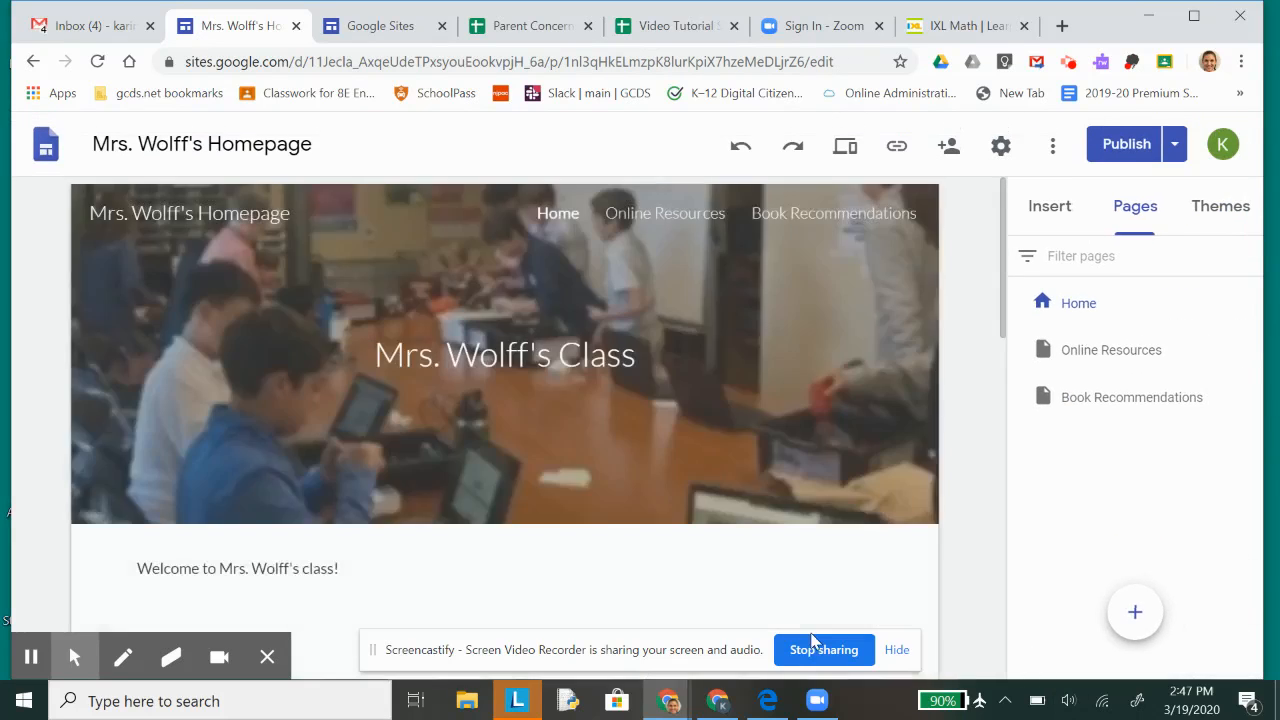
scroll(688, 437, "down", 2)
scroll(688, 435, "up", 2)
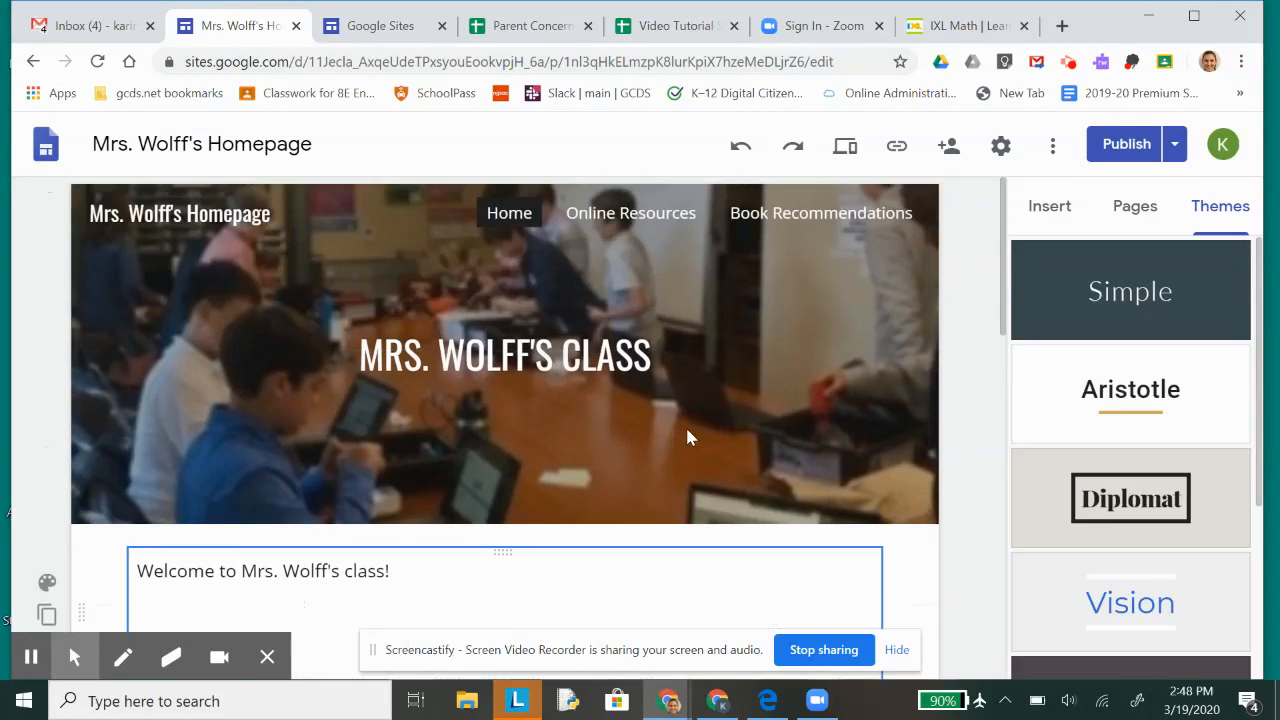